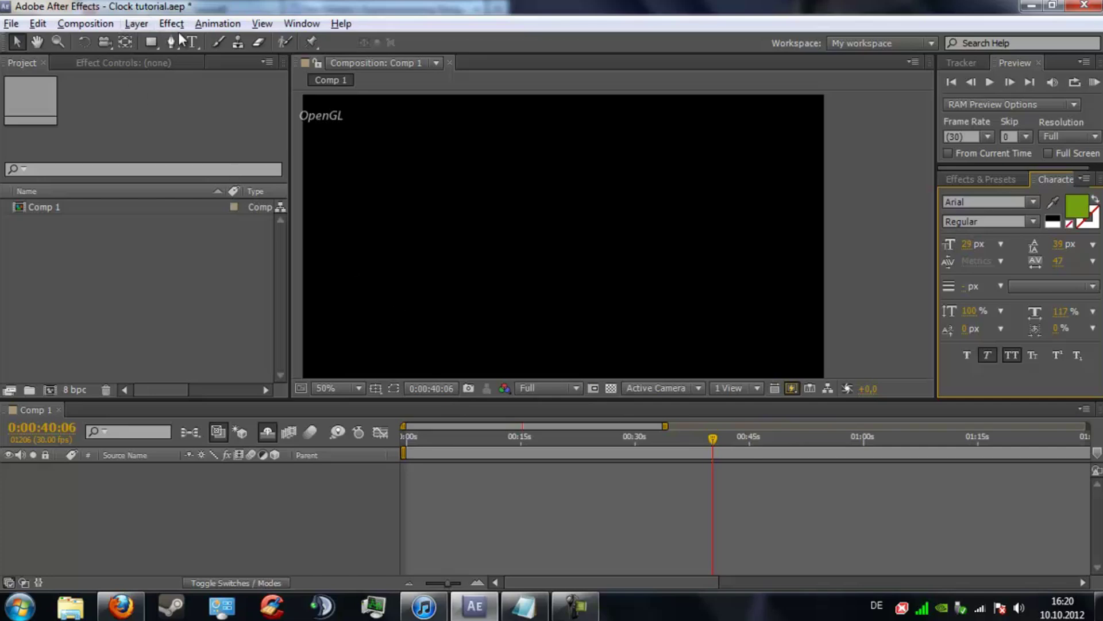
Step: Create a new empty text layer in Comp 1 from the Layer menu
{"action": "left_click", "coordinate": [136, 23]}
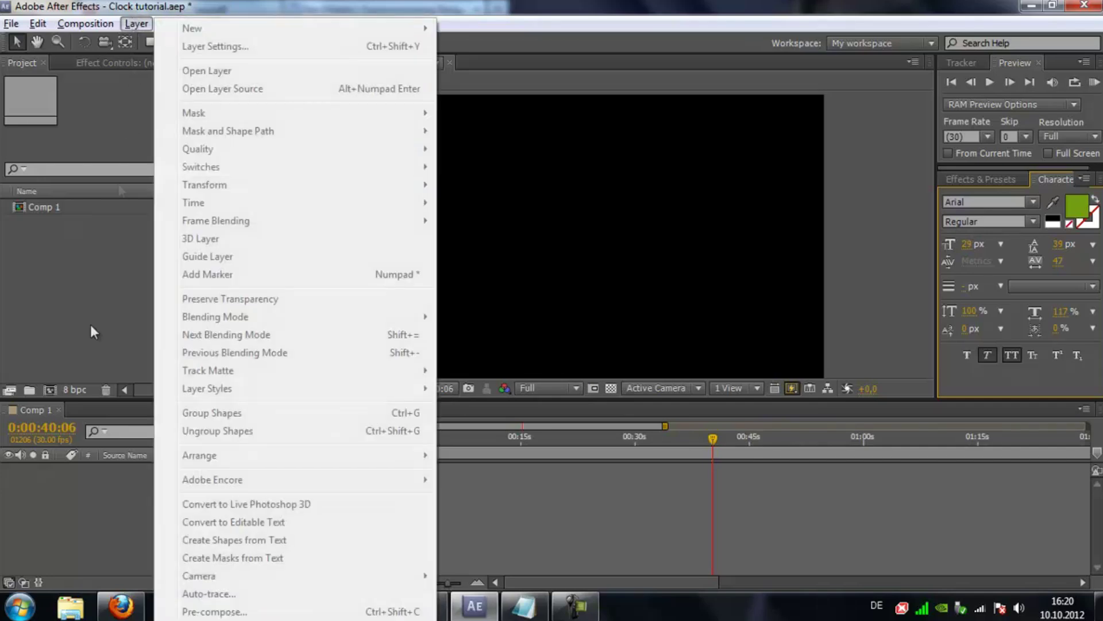
{"action": "left_click", "coordinate": [79, 506]}
{"action": "left_click", "coordinate": [136, 23]}
{"action": "mouse_move", "coordinate": [203, 34]}
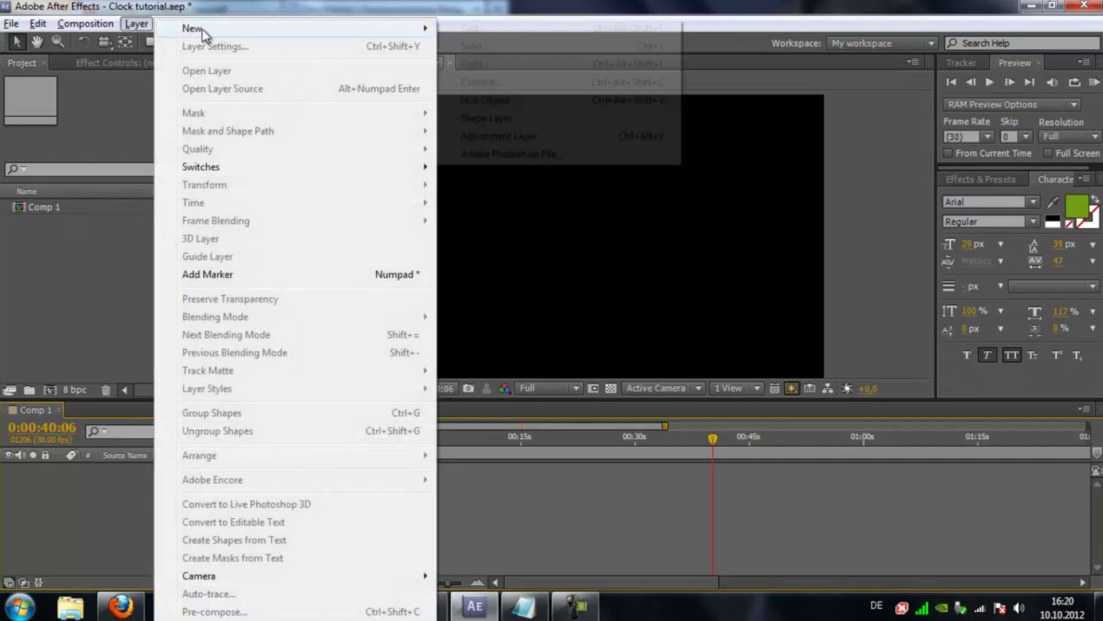
{"action": "left_click", "coordinate": [471, 27]}
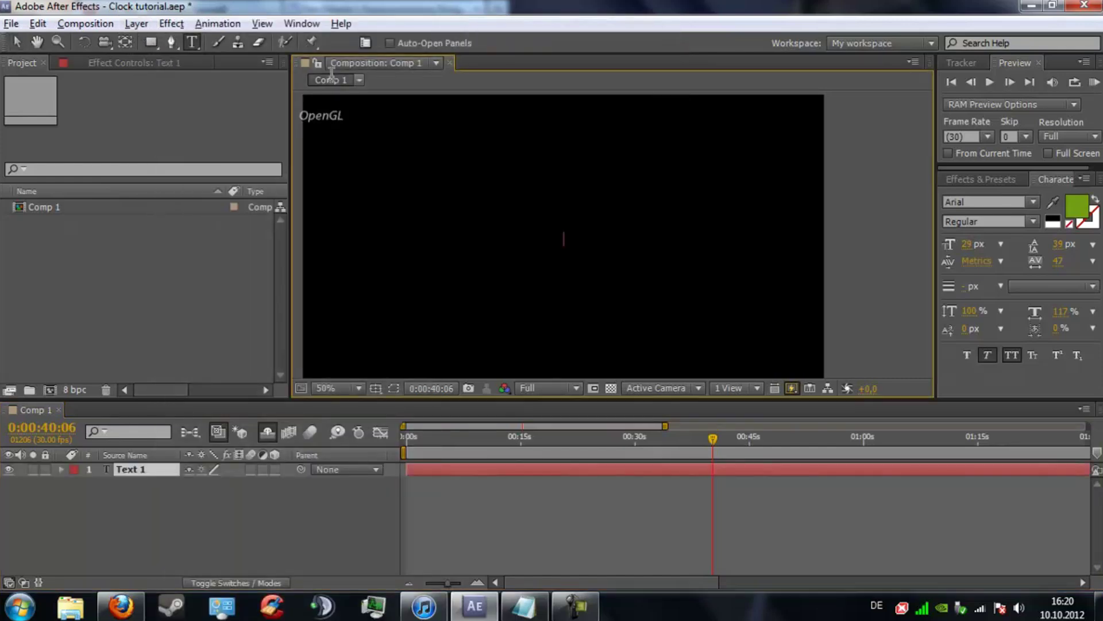
Step: Reveal the layer's Source Text property, add an expression to it, and switch to the Notepad clock code
{"action": "left_click", "coordinate": [61, 470]}
{"action": "left_click", "coordinate": [75, 482]}
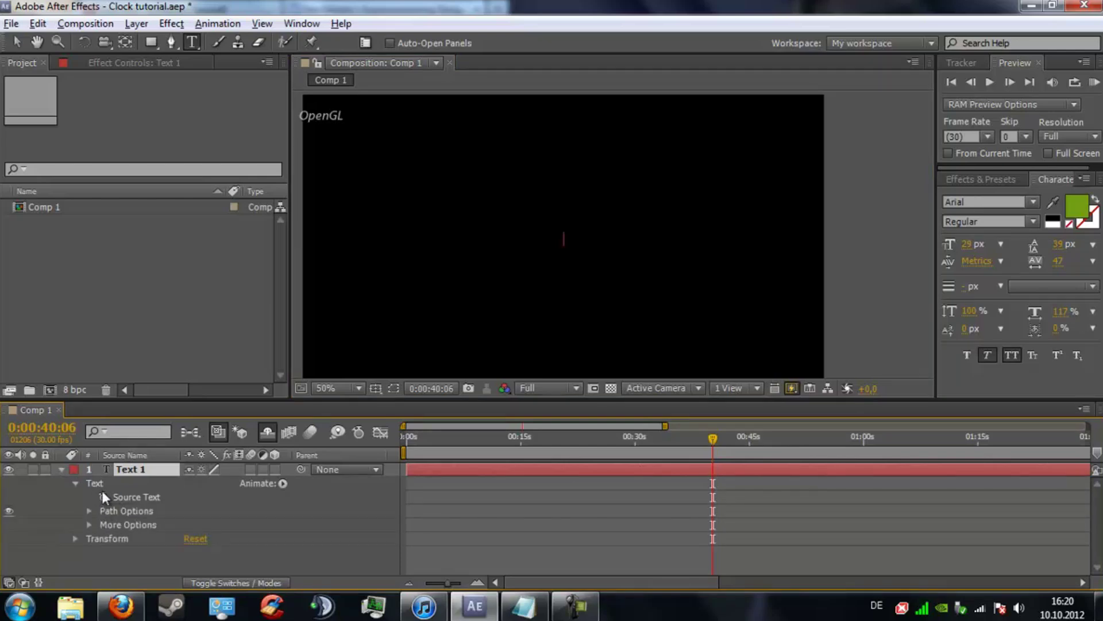
{"action": "left_click", "coordinate": [103, 498], "text": "alt"}
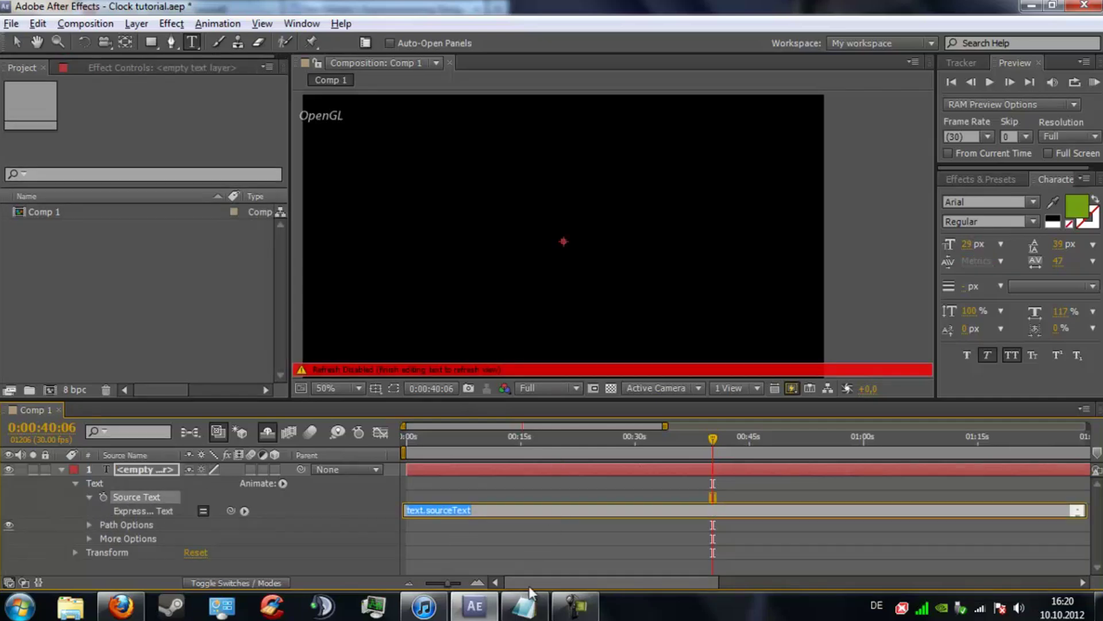
{"action": "mouse_move", "coordinate": [542, 609]}
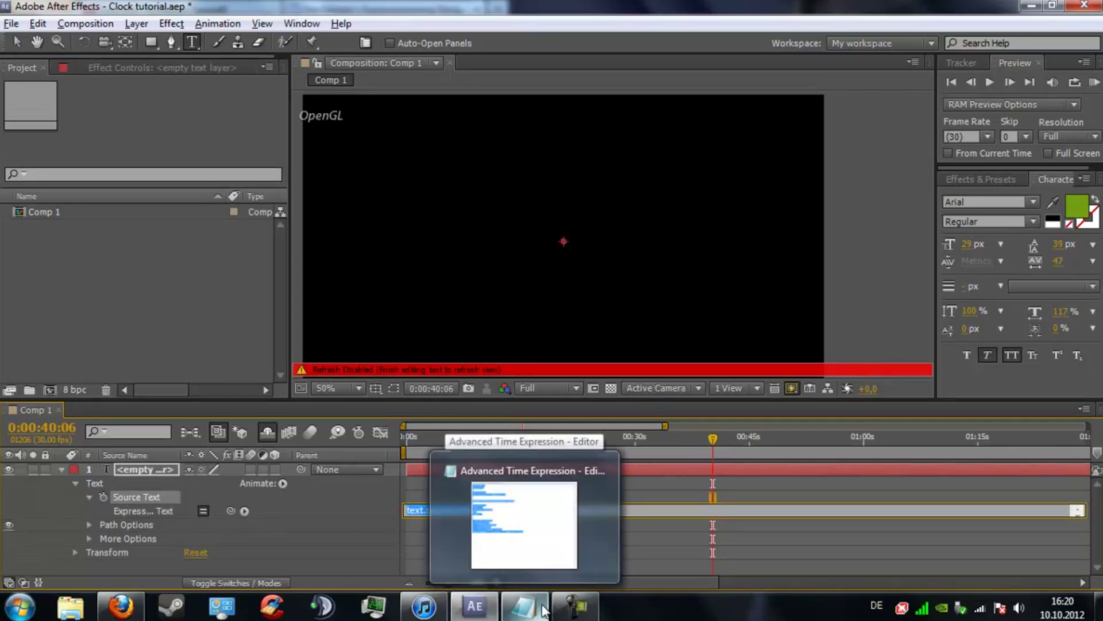
{"action": "left_click", "coordinate": [506, 517]}
Step: Select the clock expression code in Notepad, then return to After Effects
{"action": "left_click", "coordinate": [915, 361]}
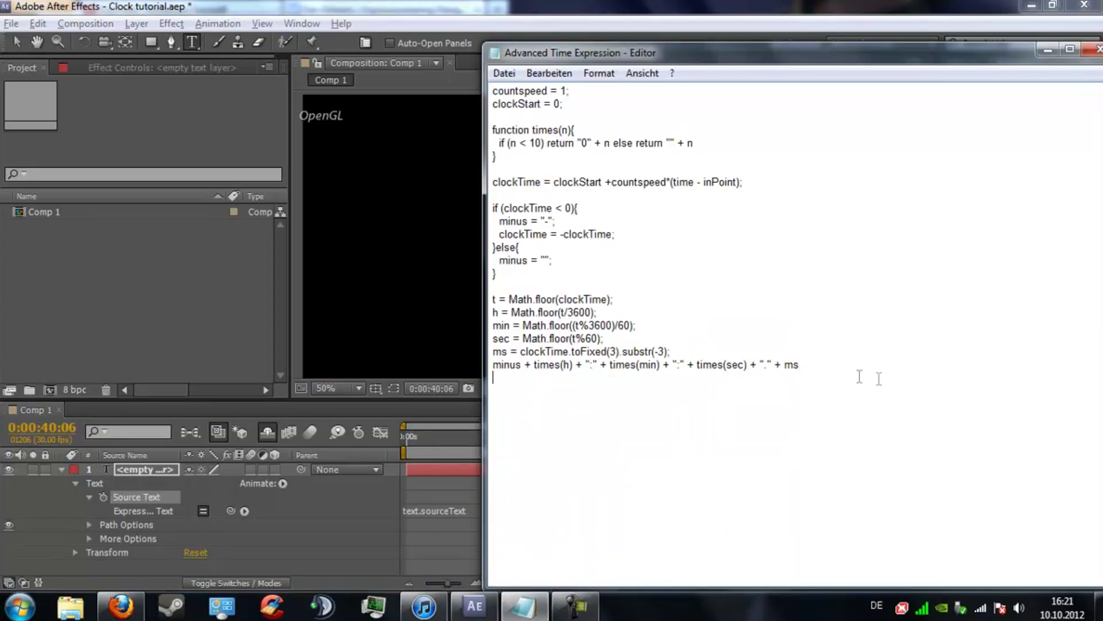
{"action": "left_click_drag", "start_coordinate": [857, 367], "coordinate": [474, 98]}
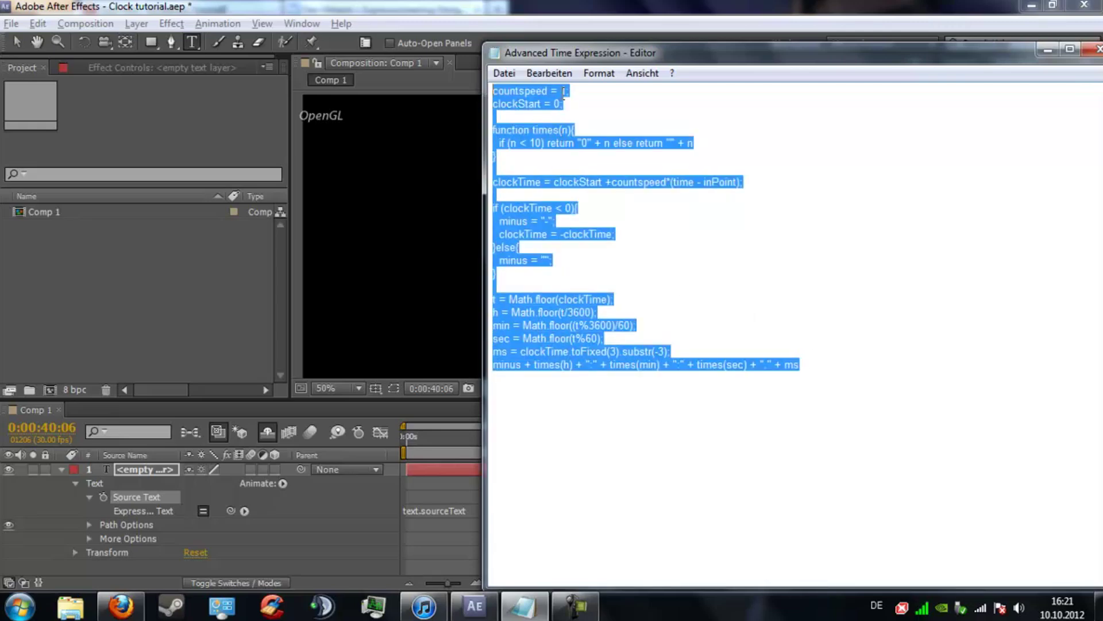
{"action": "left_click", "coordinate": [332, 514]}
Step: Paste the clock code over the default Source Text expression and commit it
{"action": "left_click", "coordinate": [459, 506]}
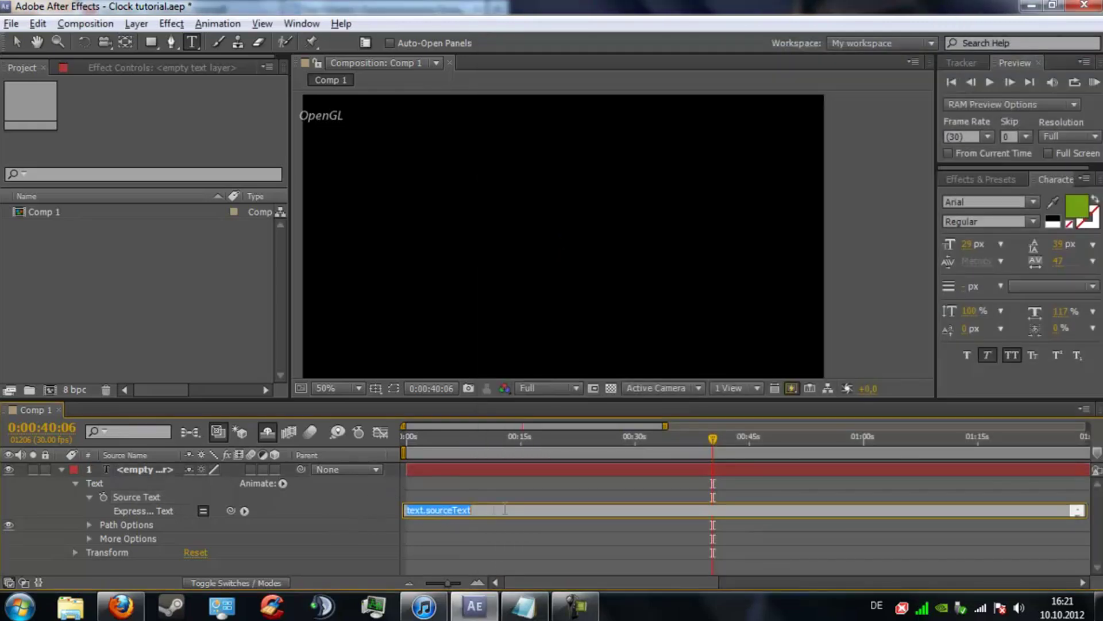
{"action": "key", "text": "ctrl+v"}
{"action": "left_click", "coordinate": [350, 517]}
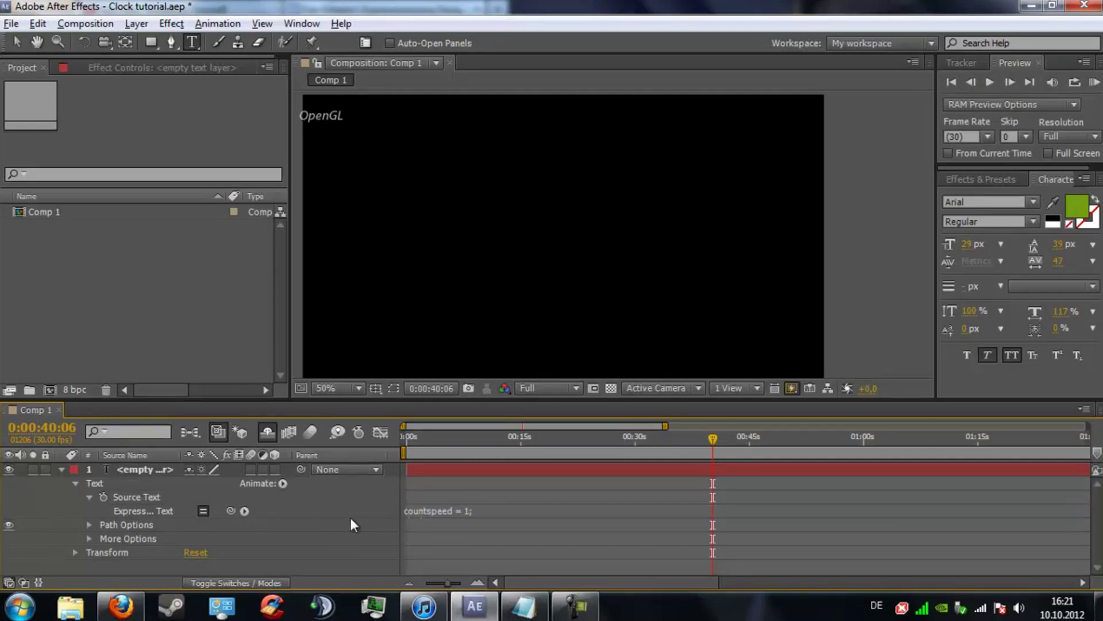
Step: Scale the timer text layer to 232% and reposition it in the frame
{"action": "left_click", "coordinate": [140, 467]}
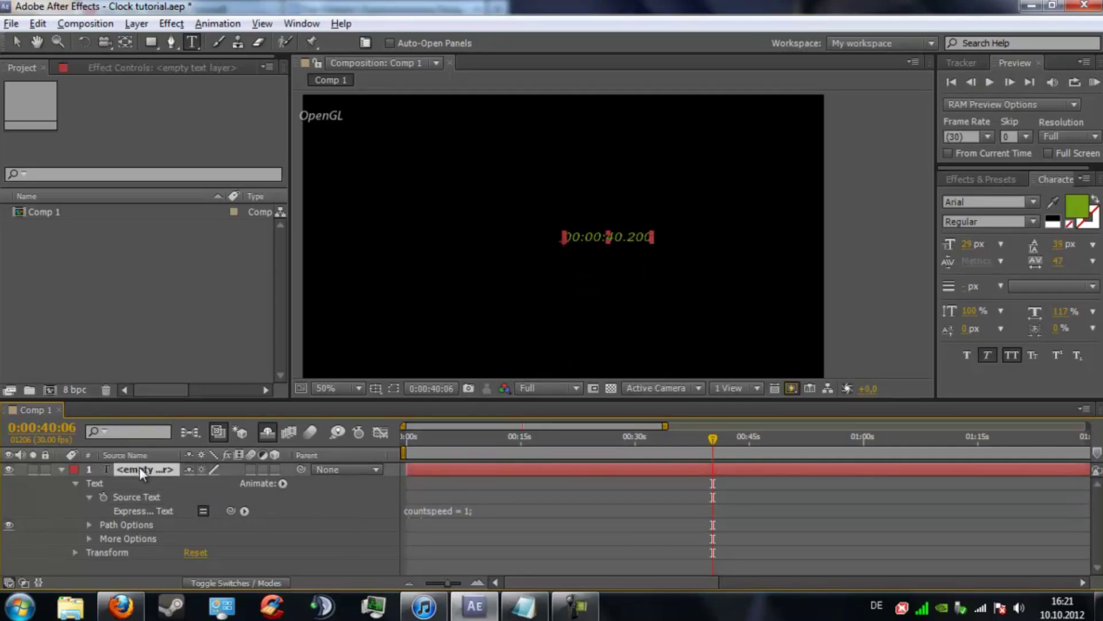
{"action": "key", "text": "s"}
{"action": "left_click_drag", "start_coordinate": [213, 483], "coordinate": [420, 372]}
{"action": "key", "text": "v"}
{"action": "left_click_drag", "start_coordinate": [711, 238], "coordinate": [576, 243]}
Step: Zoom in to inspect the timer digits, enlarge the timeline, and reveal the expression
{"action": "key", "text": "period"}
{"action": "key", "text": "period"}
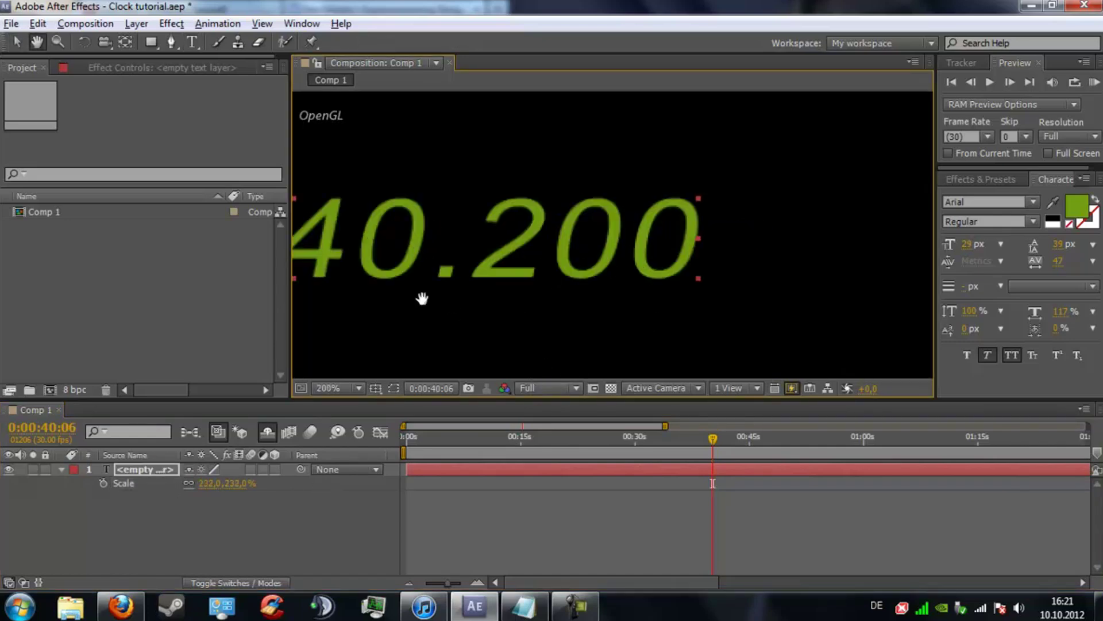
{"action": "left_click_drag", "start_coordinate": [421, 298], "coordinate": [699, 304]}
{"action": "key", "text": "comma"}
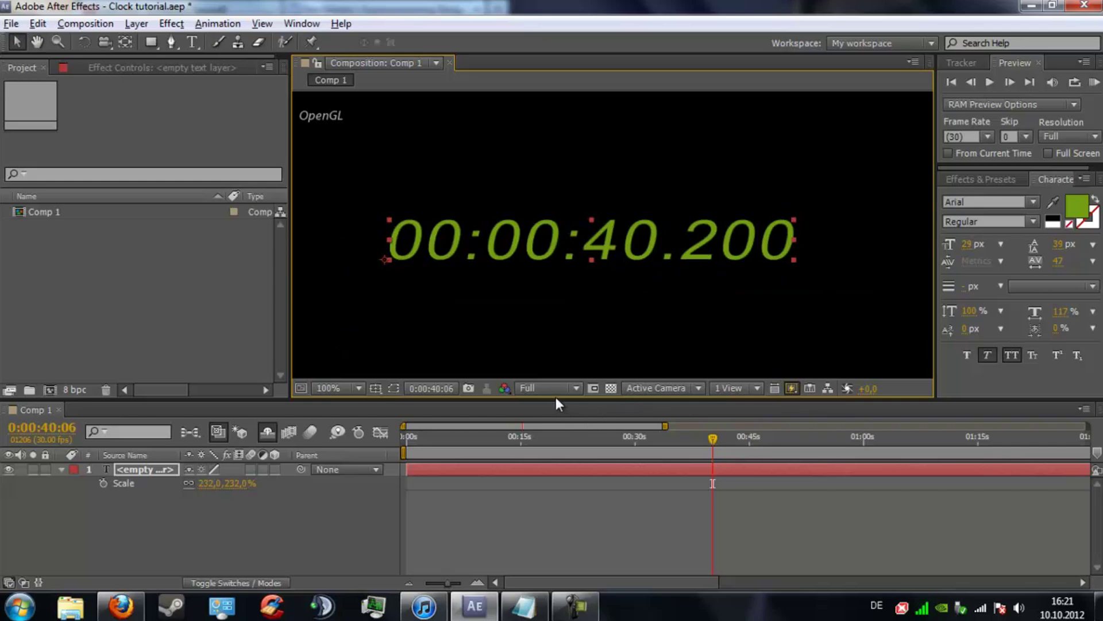
{"action": "left_click_drag", "start_coordinate": [554, 398], "coordinate": [540, 228]}
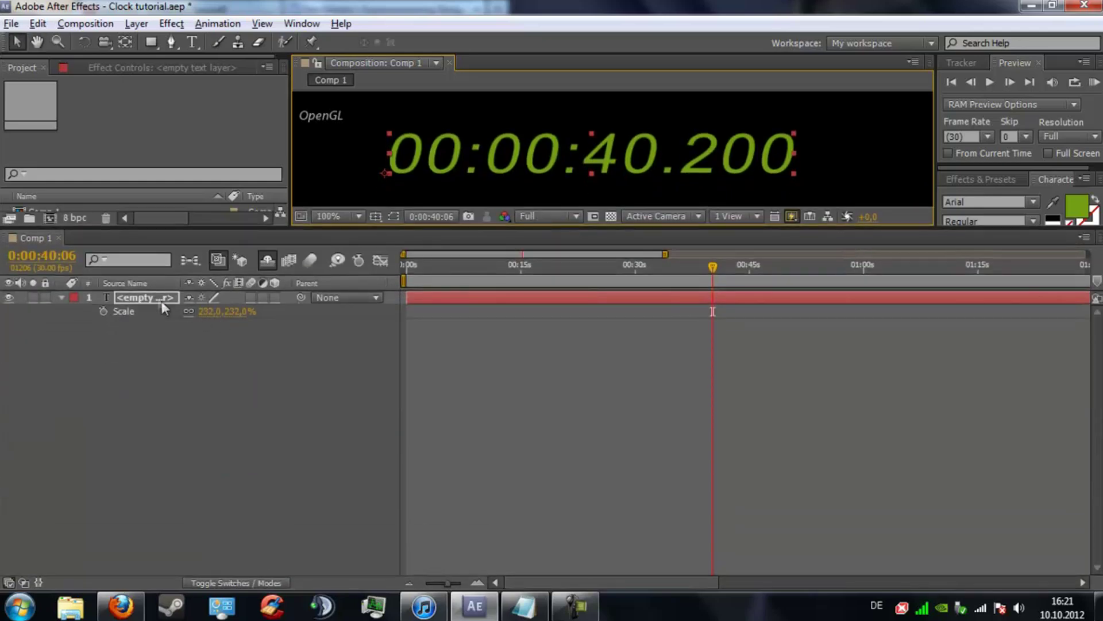
{"action": "key", "text": "e"}
{"action": "key", "text": "e"}
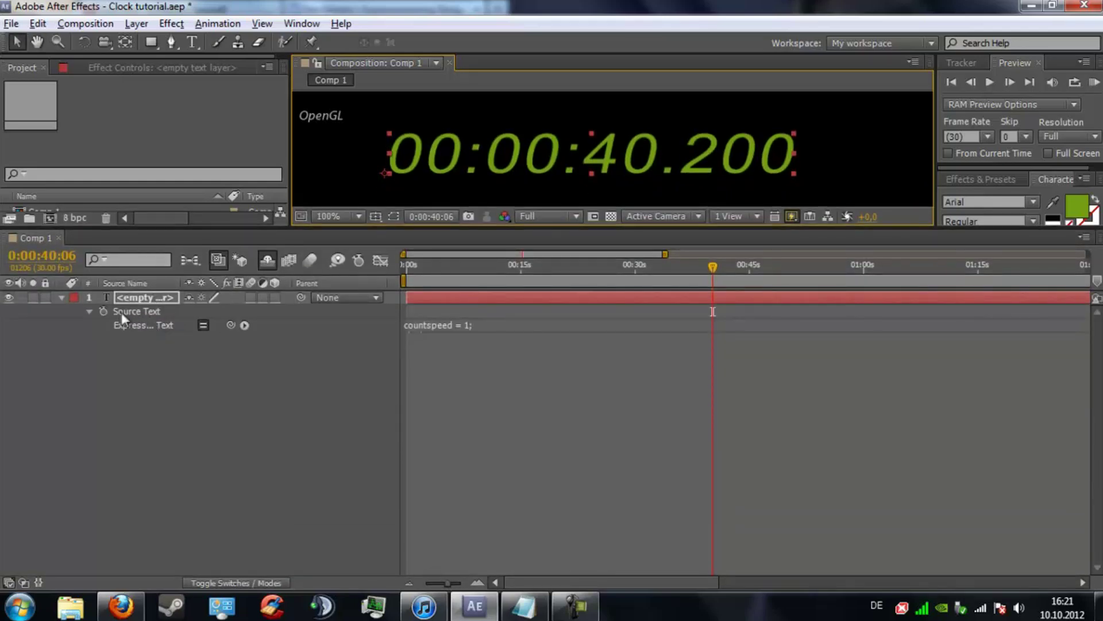
Step: Expand the expression box to show every line, then scrub to about 30 seconds (00:00:30.033)
{"action": "left_click", "coordinate": [431, 324]}
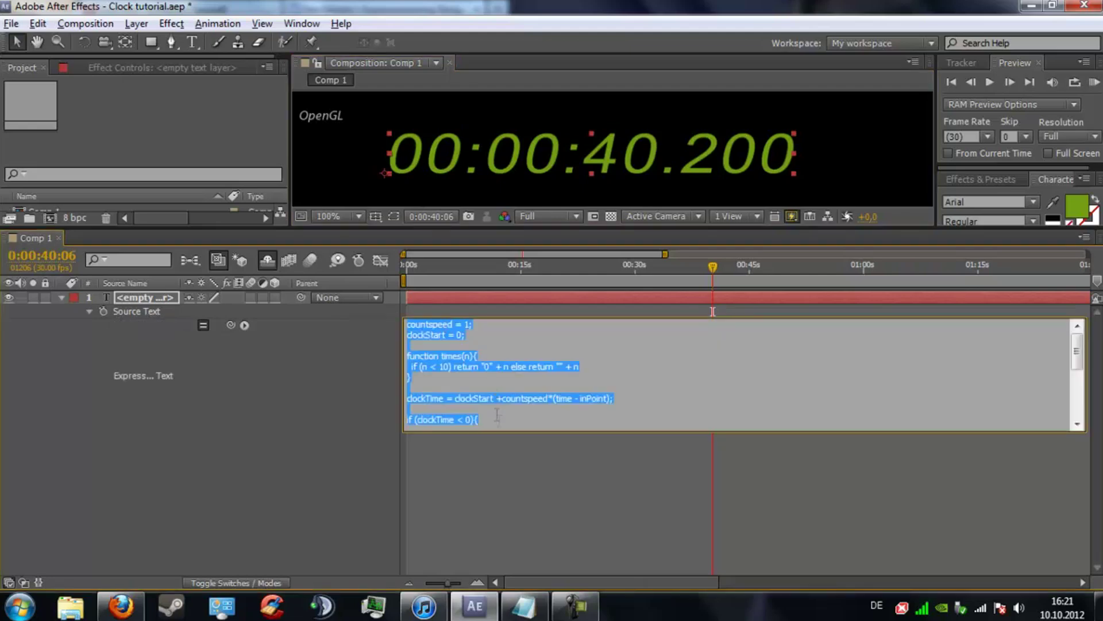
{"action": "left_click_drag", "start_coordinate": [506, 432], "coordinate": [508, 575]}
{"action": "left_click", "coordinate": [575, 494]}
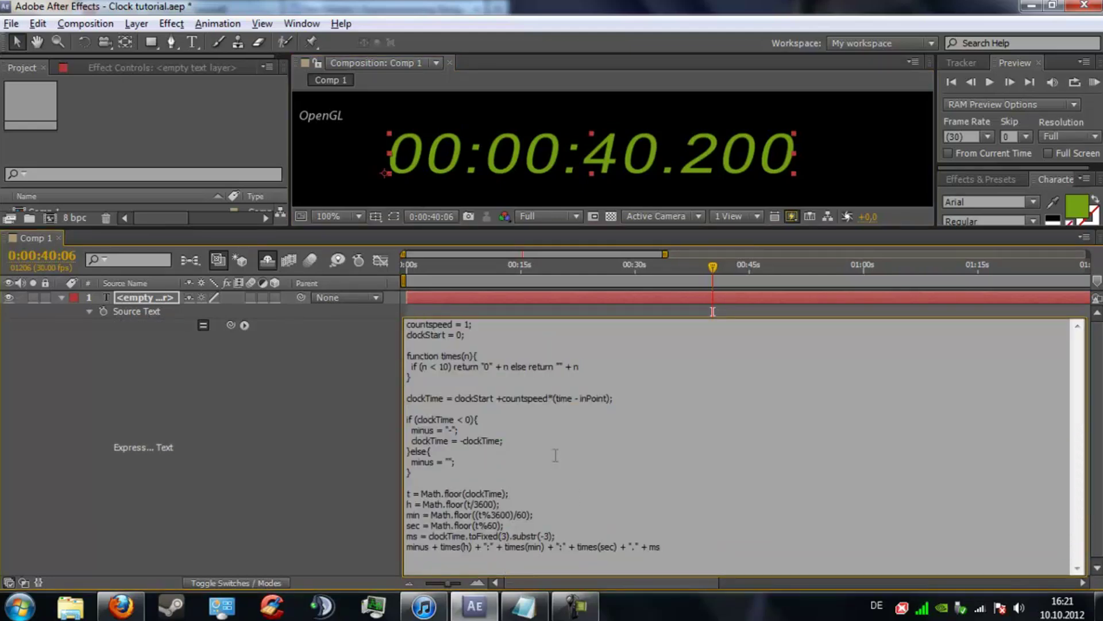
{"action": "left_click_drag", "start_coordinate": [713, 267], "coordinate": [634, 275]}
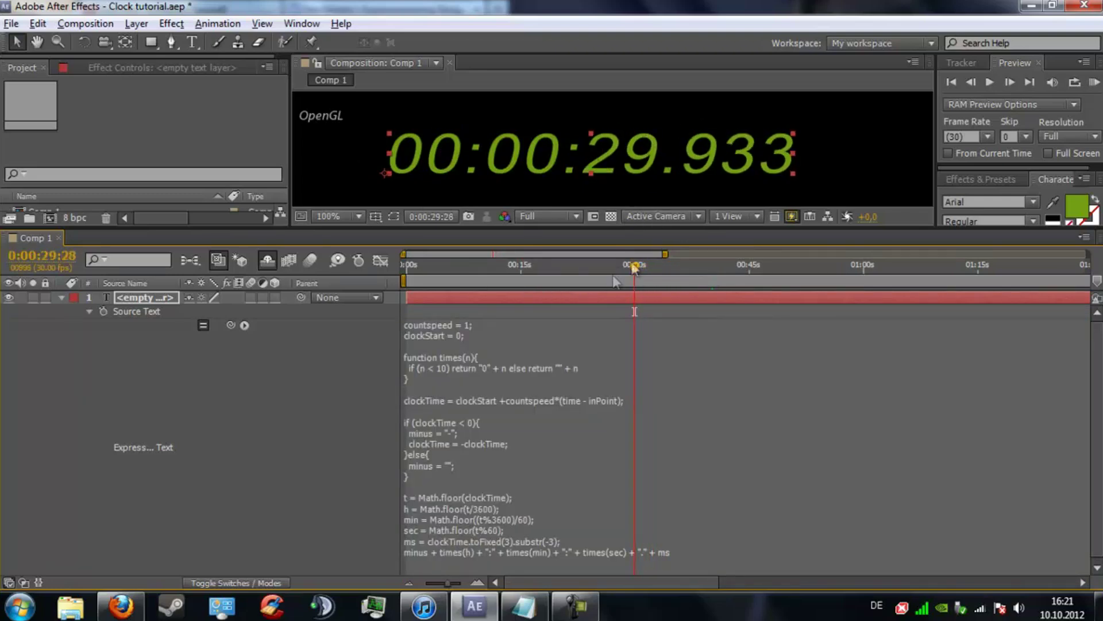
{"action": "left_click_drag", "start_coordinate": [635, 265], "coordinate": [636, 271]}
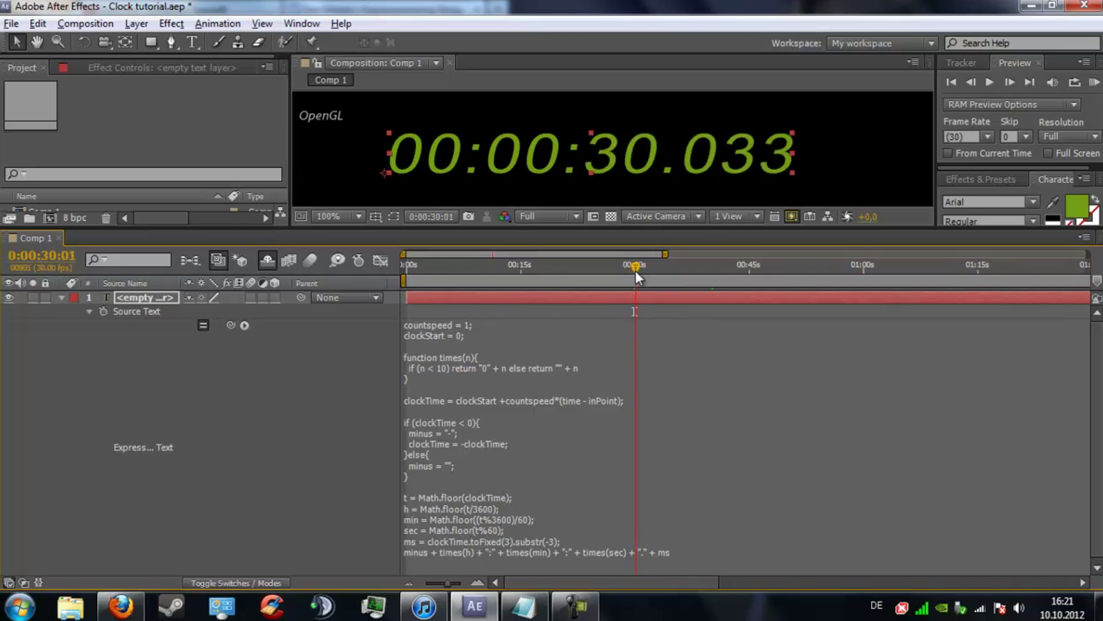
{"action": "left_click", "coordinate": [463, 336]}
Step: Change the expression's countspeed value to 3 and commit it
{"action": "left_click", "coordinate": [468, 333]}
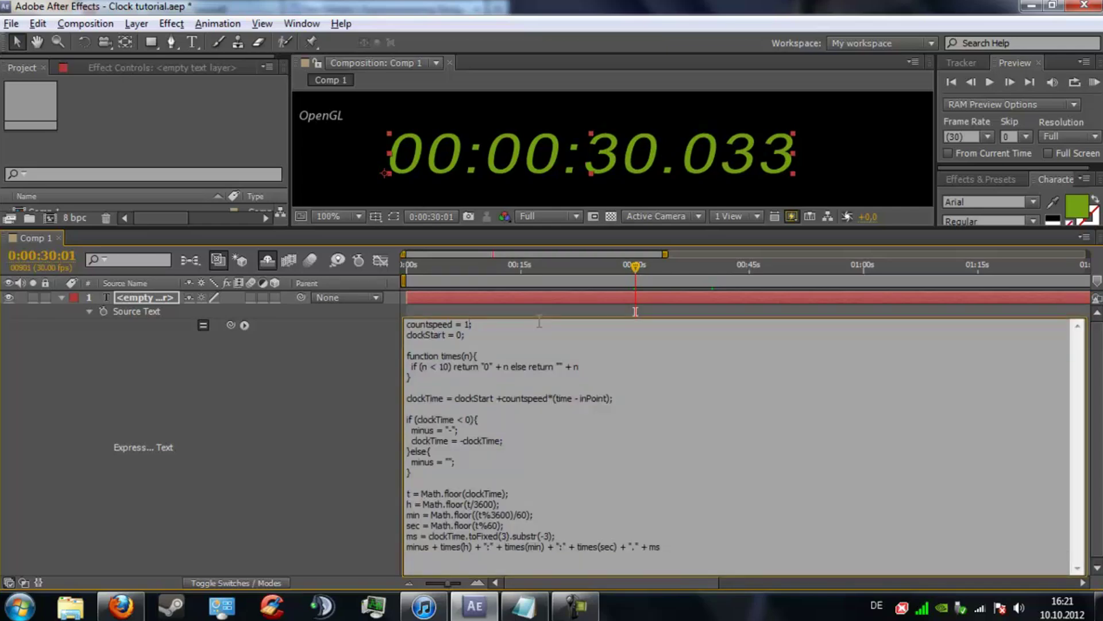
{"action": "key", "text": "BackSpace"}
{"action": "type", "text": "3"}
{"action": "left_click", "coordinate": [299, 436]}
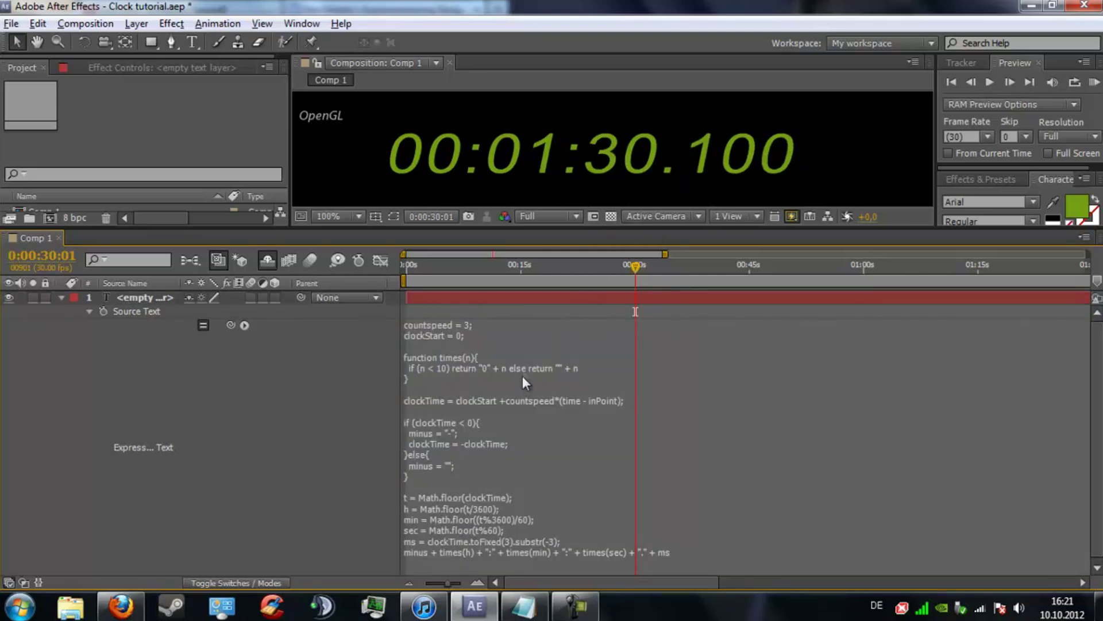
Step: Change countspeed to 0.5 so the timer counts at half speed
{"action": "left_click", "coordinate": [468, 323]}
{"action": "left_click", "coordinate": [470, 324]}
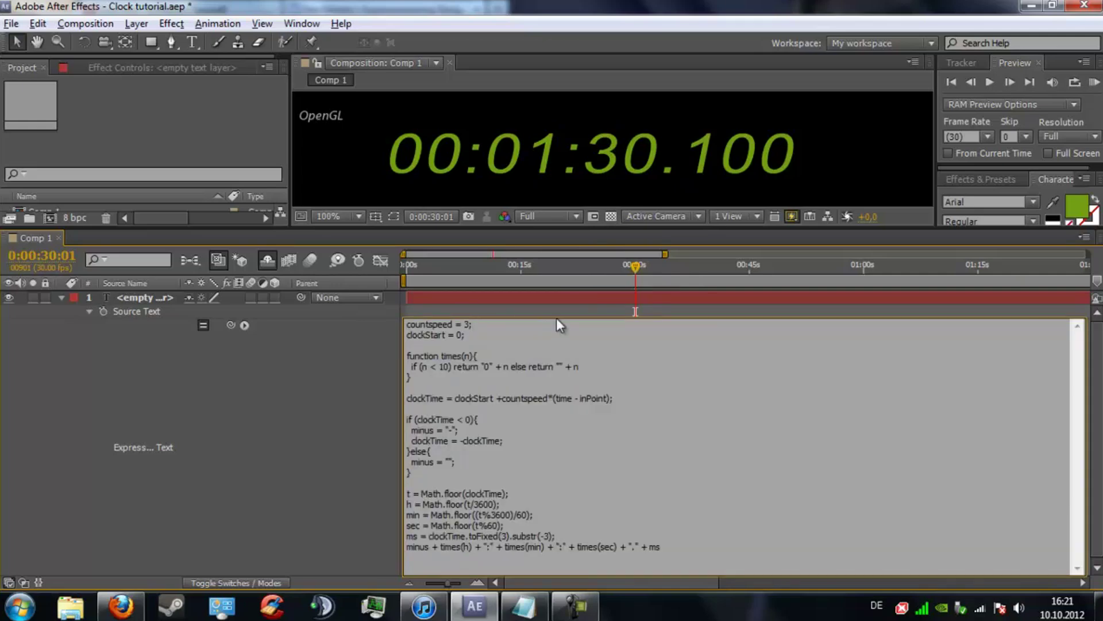
{"action": "key", "text": "Left"}
{"action": "key", "text": "BackSpace"}
{"action": "type", "text": "0.5"}
{"action": "left_click", "coordinate": [233, 435]}
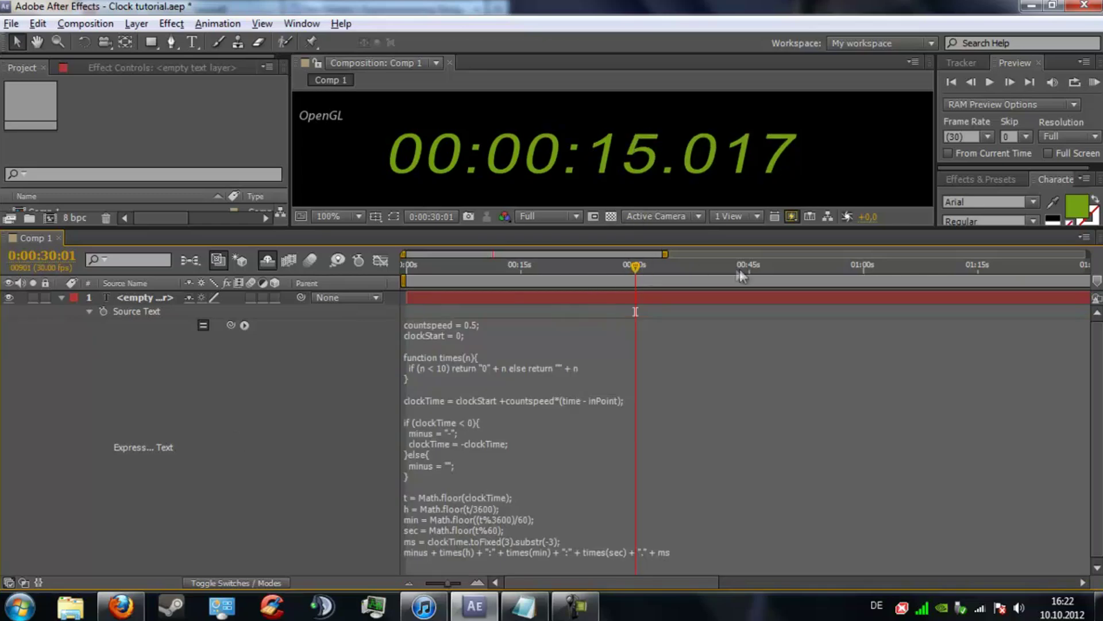
Step: Set countspeed to -1 and scrub back to preview negative times like -00:00:00.533
{"action": "left_click", "coordinate": [491, 368]}
{"action": "left_click", "coordinate": [478, 326]}
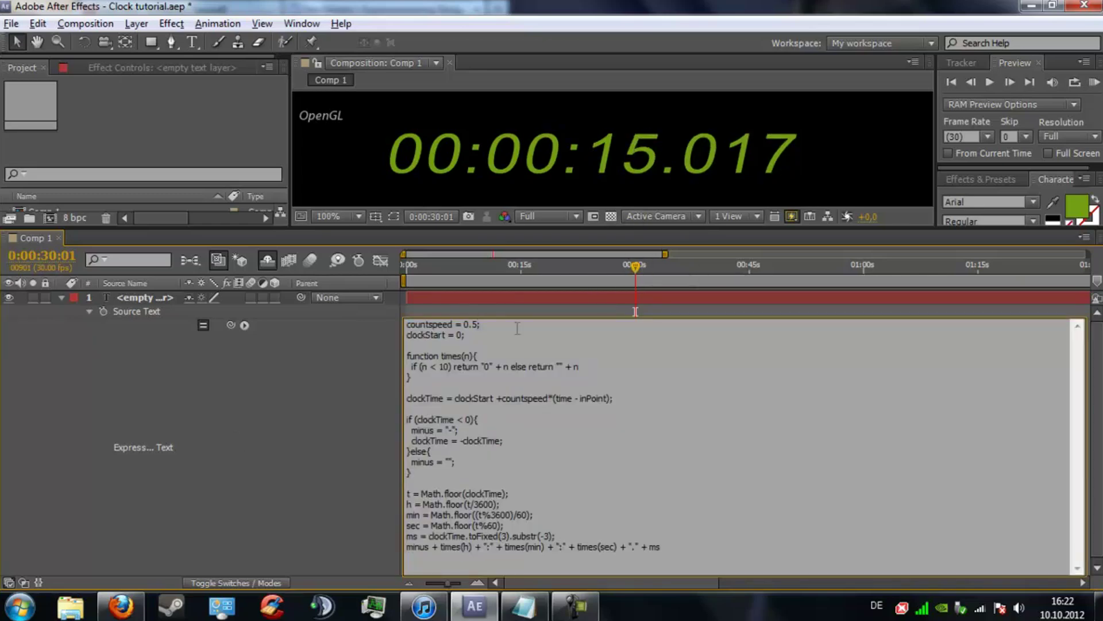
{"action": "key", "text": "BackSpace"}
{"action": "key", "text": "BackSpace"}
{"action": "left_click", "coordinate": [299, 394]}
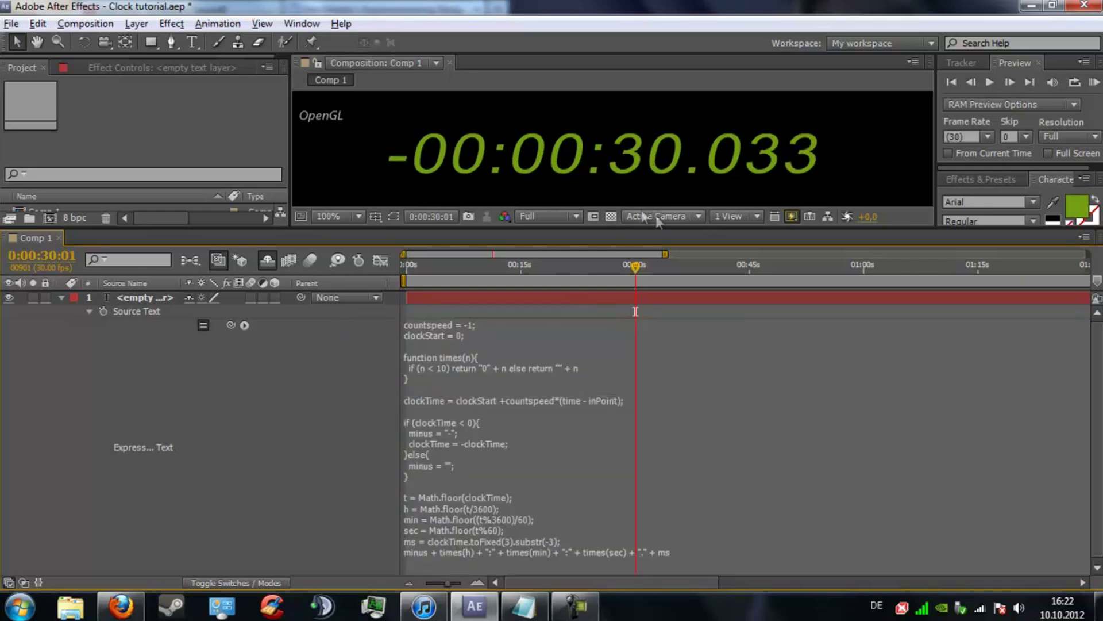
{"action": "left_click_drag", "start_coordinate": [636, 266], "coordinate": [634, 294]}
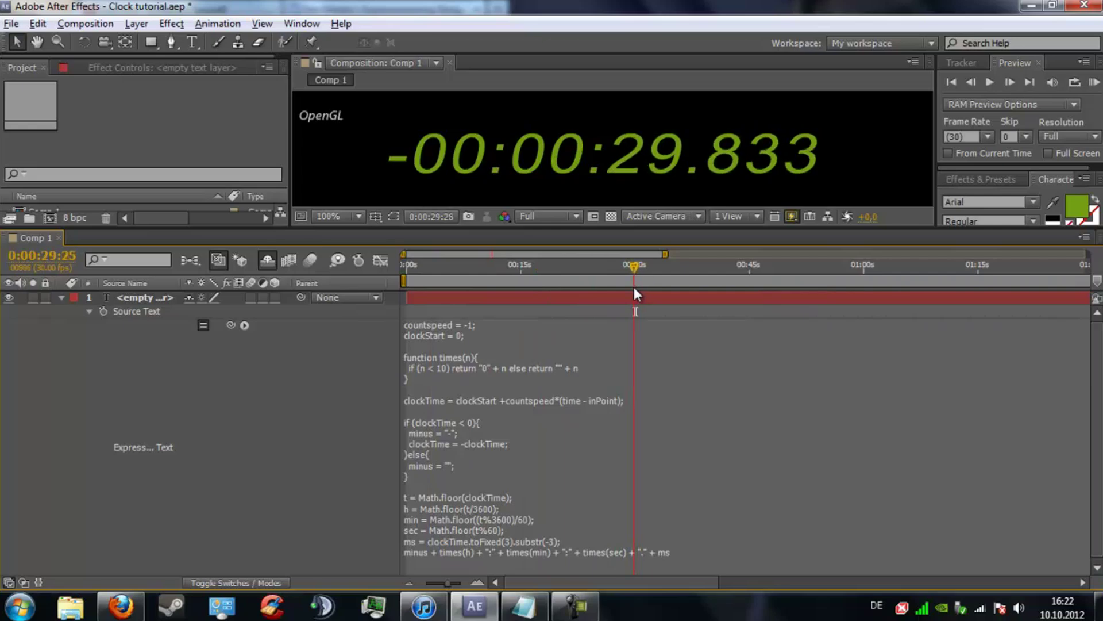
{"action": "left_click", "coordinate": [459, 339]}
{"action": "left_click_drag", "start_coordinate": [615, 272], "coordinate": [396, 281]}
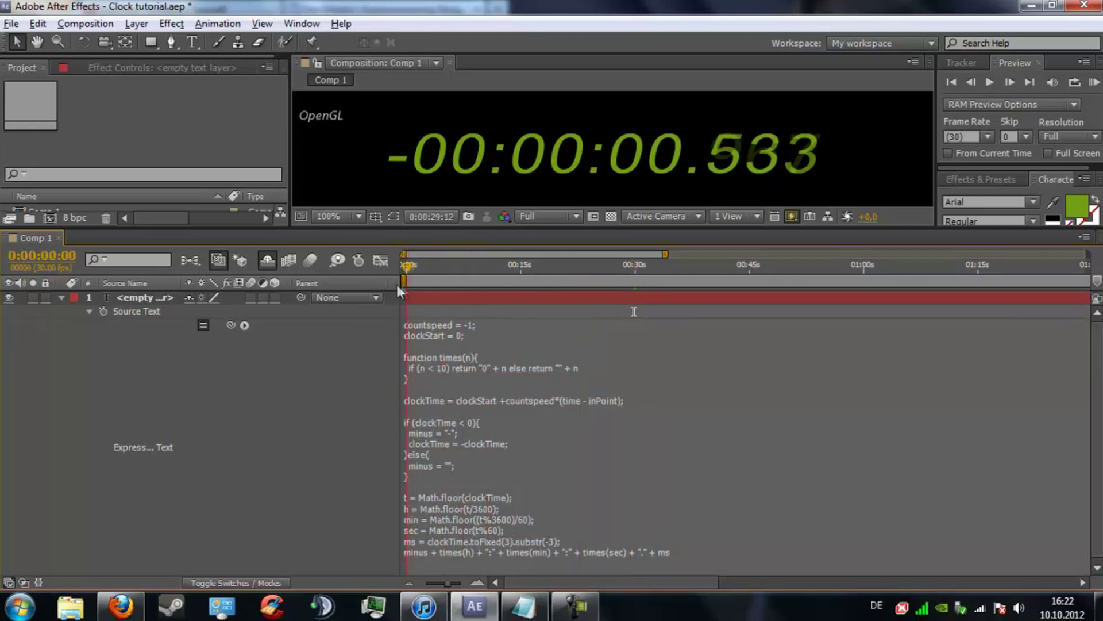
Step: Set clockStart to 60 and remove the minus from countspeed, then preview the count upward
{"action": "left_click", "coordinate": [461, 324]}
{"action": "left_click", "coordinate": [516, 332]}
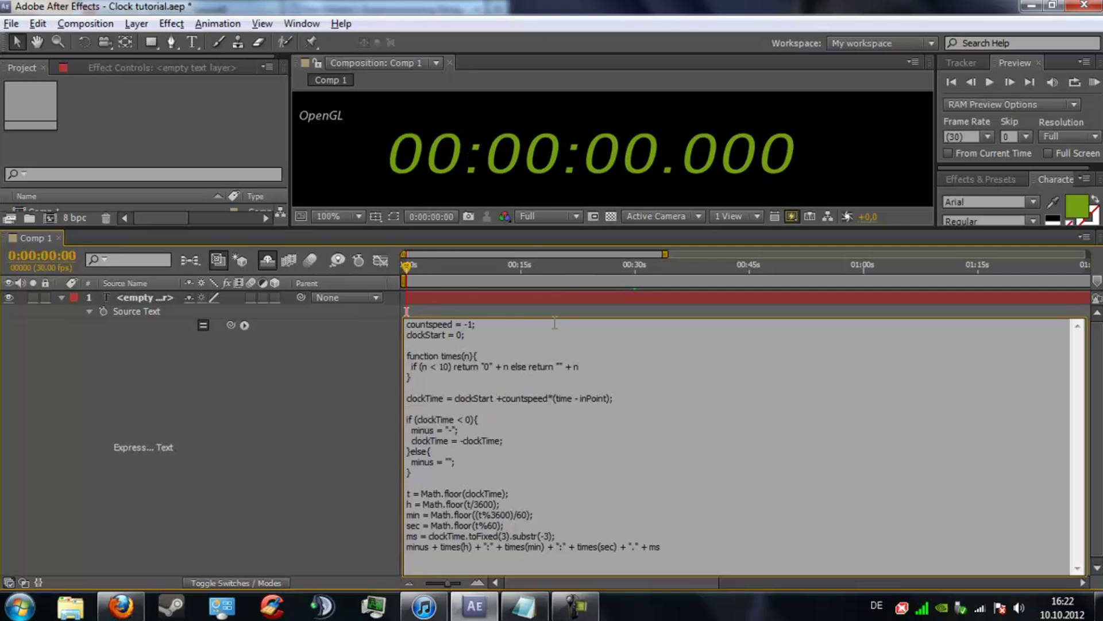
{"action": "key", "text": "BackSpace"}
{"action": "key", "text": "BackSpace"}
{"action": "type", "text": "60"}
{"action": "left_click", "coordinate": [467, 324]}
{"action": "key", "text": "BackSpace"}
{"action": "left_click", "coordinate": [343, 407]}
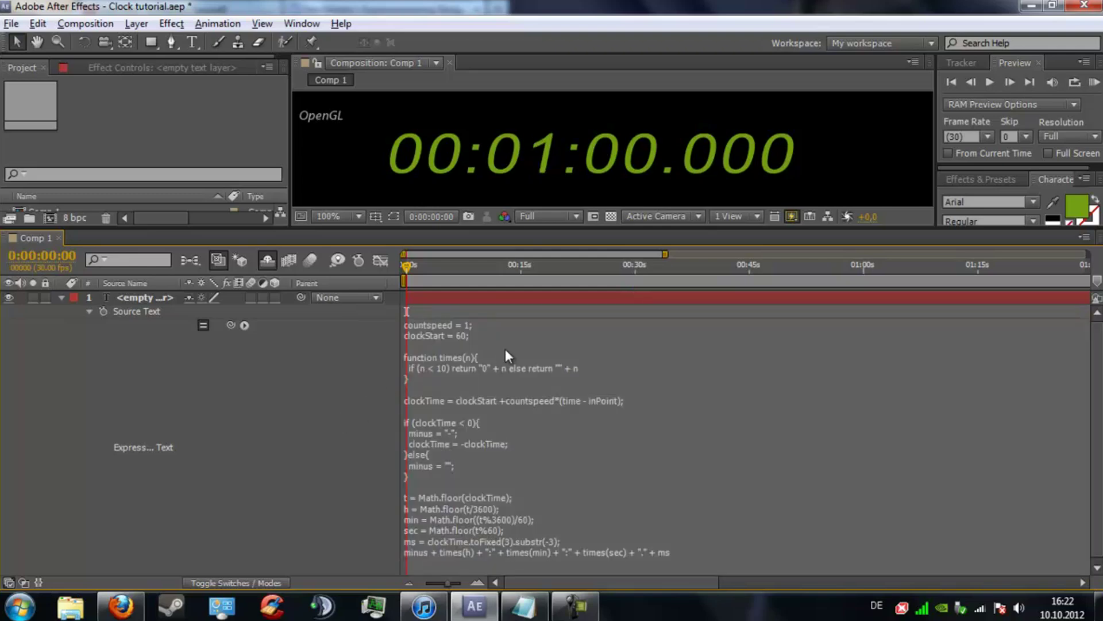
{"action": "mouse_move", "coordinate": [409, 270]}
{"action": "left_mouse_down"}
{"action": "mouse_move", "coordinate": [809, 271]}
{"action": "mouse_move", "coordinate": [401, 283]}
{"action": "left_mouse_up"}
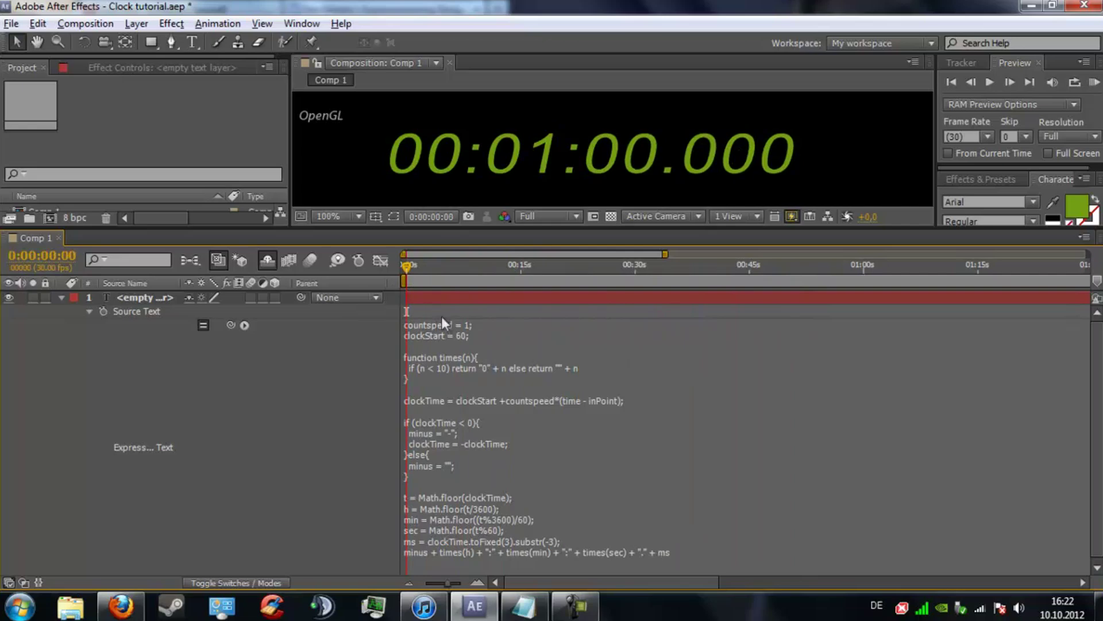
Step: Reset clockStart to 0 and start editing the zero padding in the expression
{"action": "left_click", "coordinate": [464, 337]}
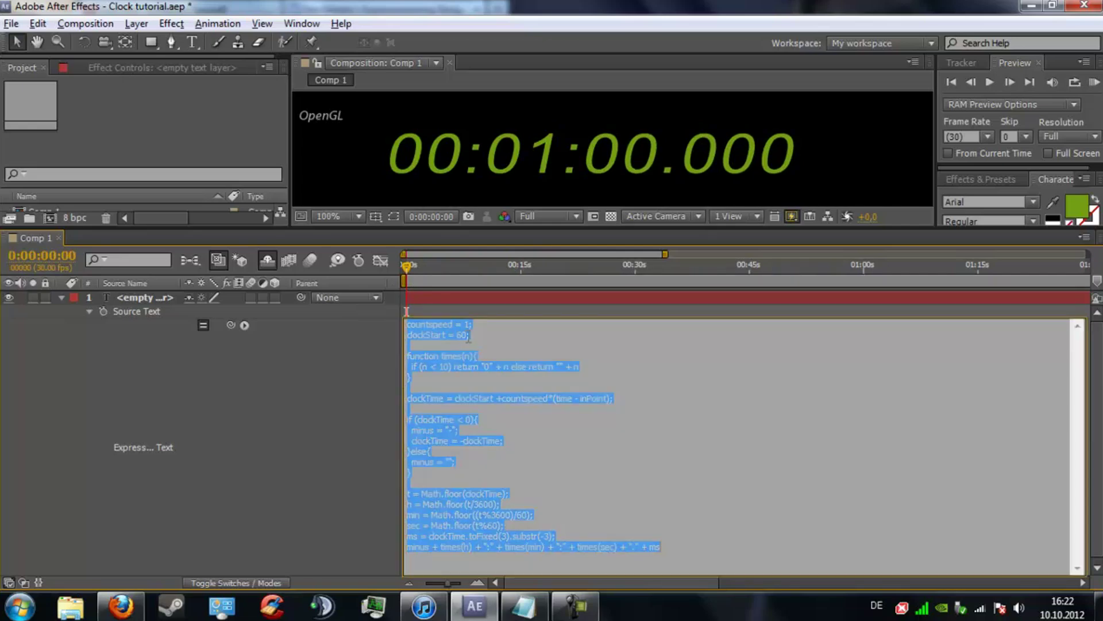
{"action": "double_click", "coordinate": [498, 332]}
{"action": "key", "text": "Left"}
{"action": "key", "text": "BackSpace"}
{"action": "key", "text": "BackSpace"}
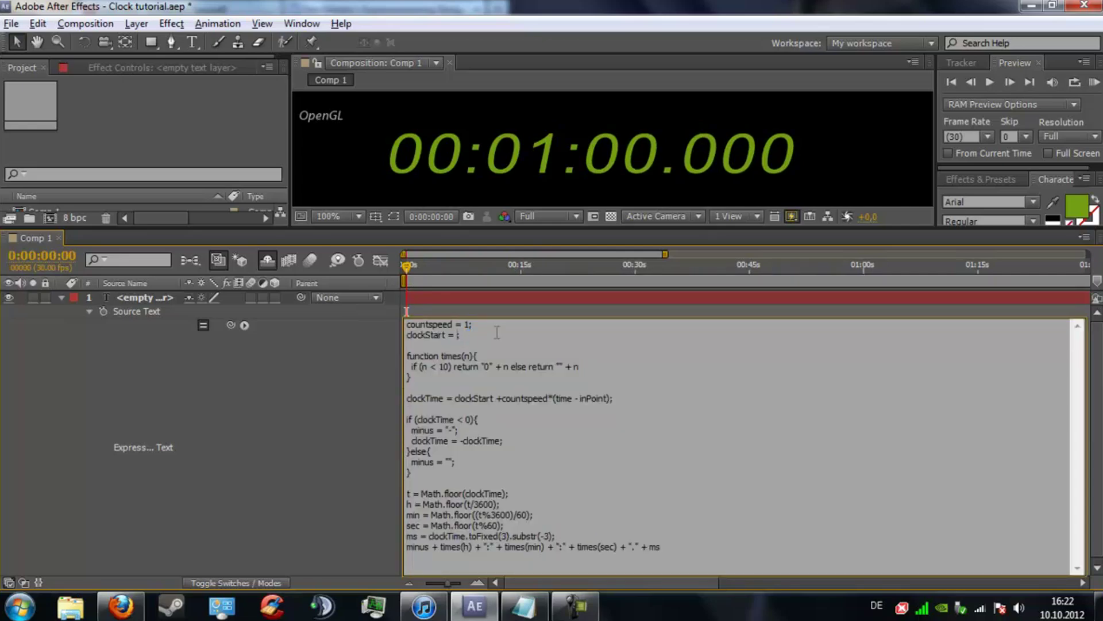
{"action": "type", "text": "0"}
{"action": "left_click", "coordinate": [534, 410]}
{"action": "left_click", "coordinate": [488, 369]}
{"action": "key", "text": "BackSpace"}
{"action": "left_click", "coordinate": [327, 387]}
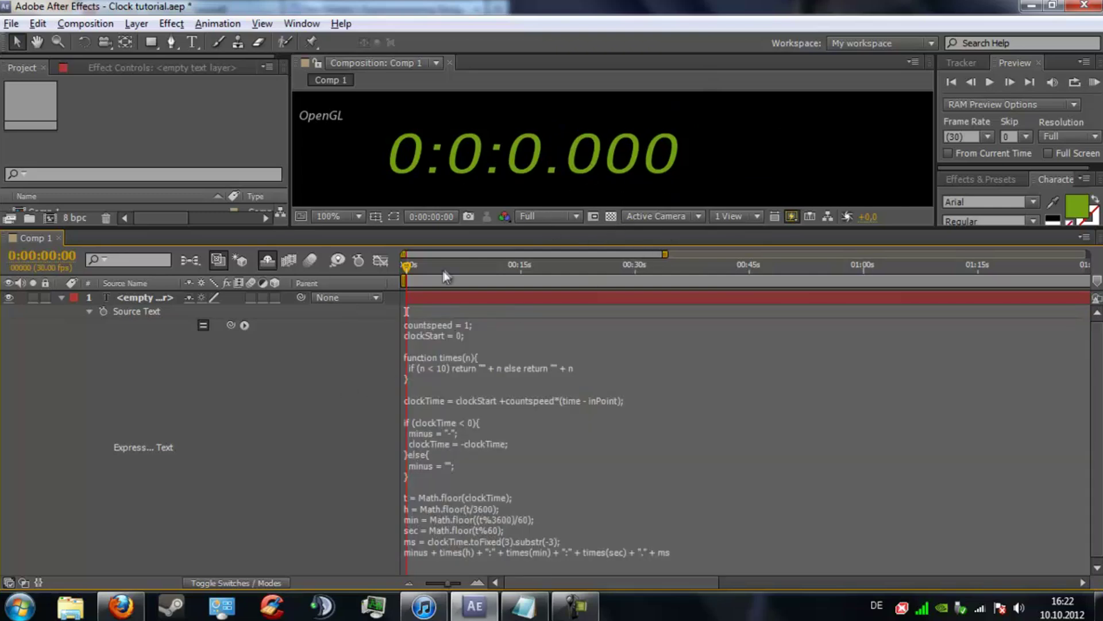
{"action": "left_click_drag", "start_coordinate": [408, 264], "coordinate": [935, 271]}
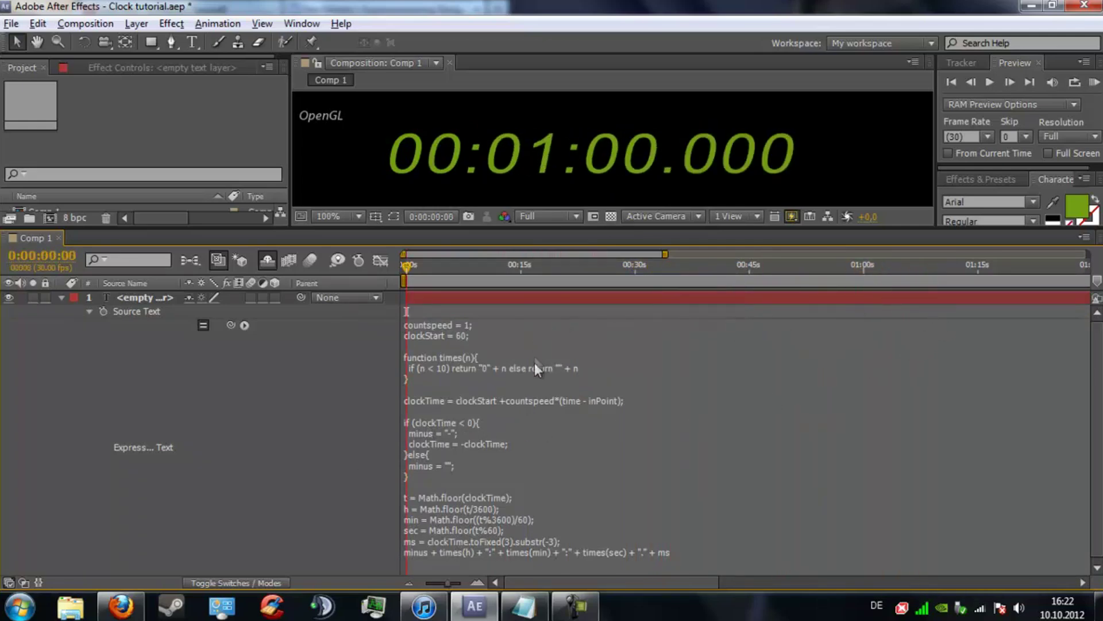
{"action": "left_click", "coordinate": [484, 426]}
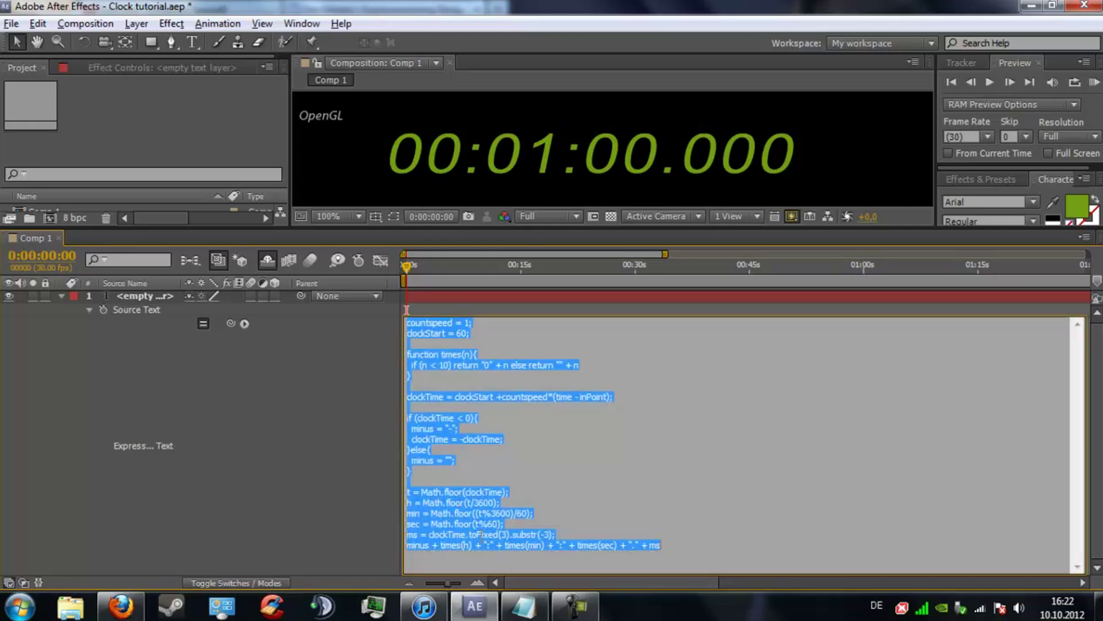
{"action": "left_click", "coordinate": [604, 518]}
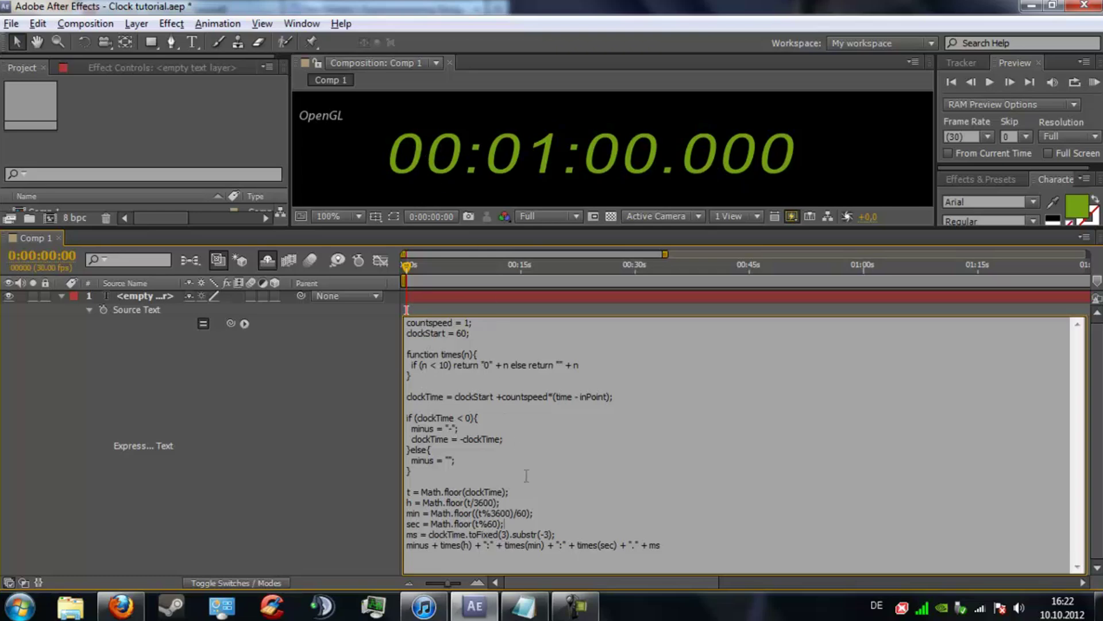
Step: Delete the milliseconds part from the expression's last line and preview the timer
{"action": "left_click", "coordinate": [609, 512]}
{"action": "left_click_drag", "start_coordinate": [661, 545], "coordinate": [617, 545]}
{"action": "key", "text": "BackSpace"}
{"action": "left_click", "coordinate": [355, 509]}
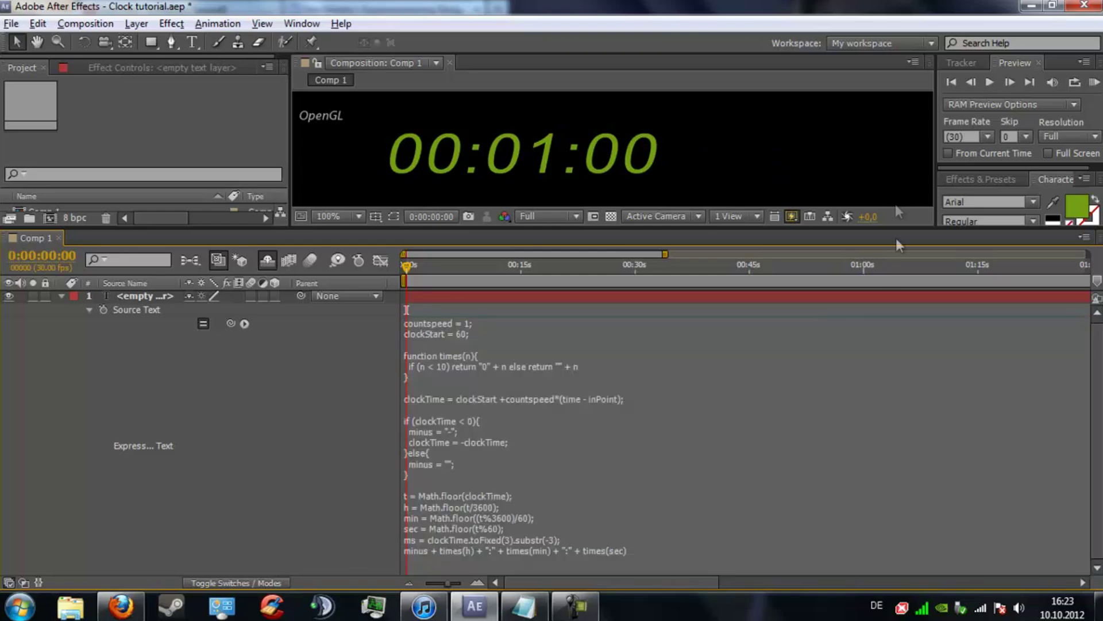
{"action": "left_click", "coordinate": [410, 266]}
{"action": "left_click_drag", "start_coordinate": [416, 267], "coordinate": [918, 274]}
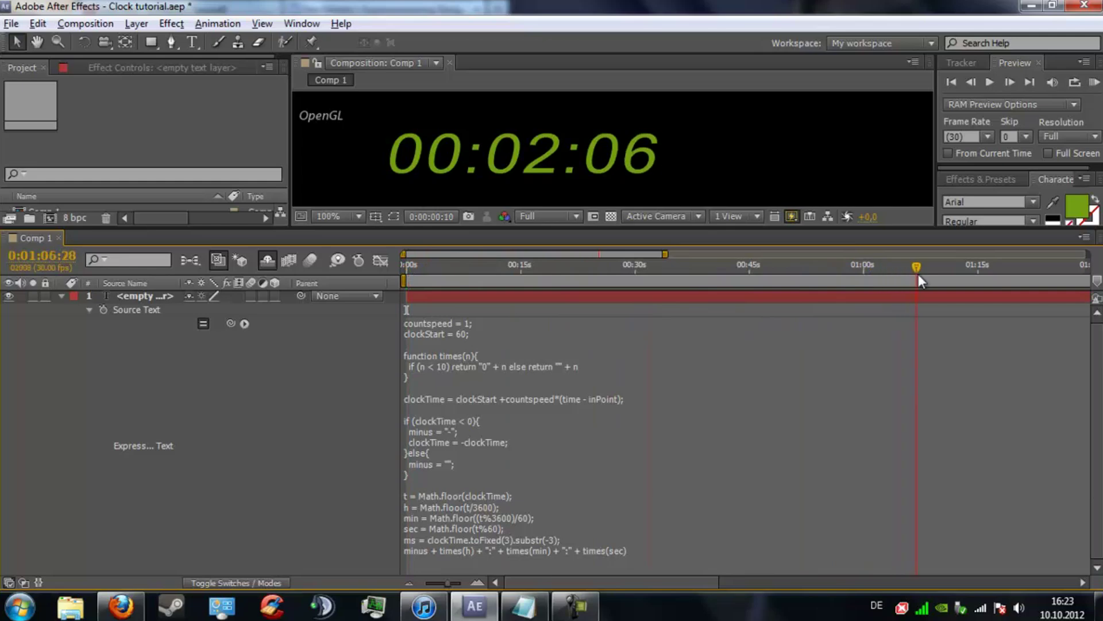
Step: Reopen the expression and select the hours part of the last line
{"action": "left_click", "coordinate": [592, 551]}
{"action": "left_click", "coordinate": [649, 549]}
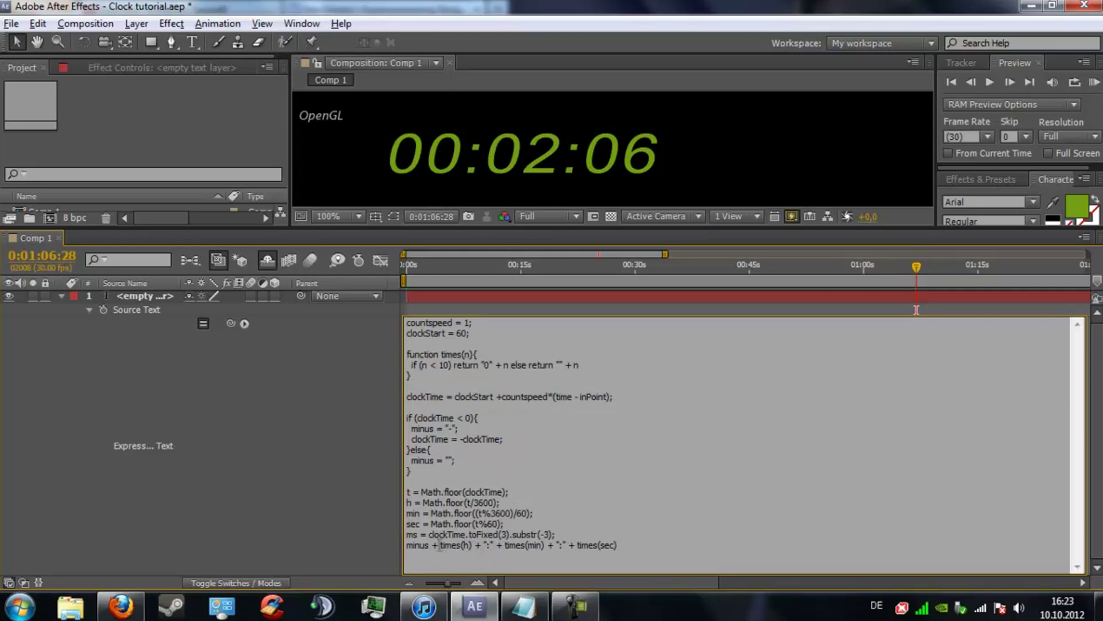
{"action": "left_click_drag", "start_coordinate": [439, 546], "coordinate": [489, 545]}
Step: Delete times(h) + ":" + from the last line and preview the minutes-and-seconds timer
{"action": "left_click", "coordinate": [505, 546]}
{"action": "left_click_drag", "start_coordinate": [505, 549], "coordinate": [439, 552]}
{"action": "key", "text": "BackSpace"}
{"action": "left_click", "coordinate": [392, 465]}
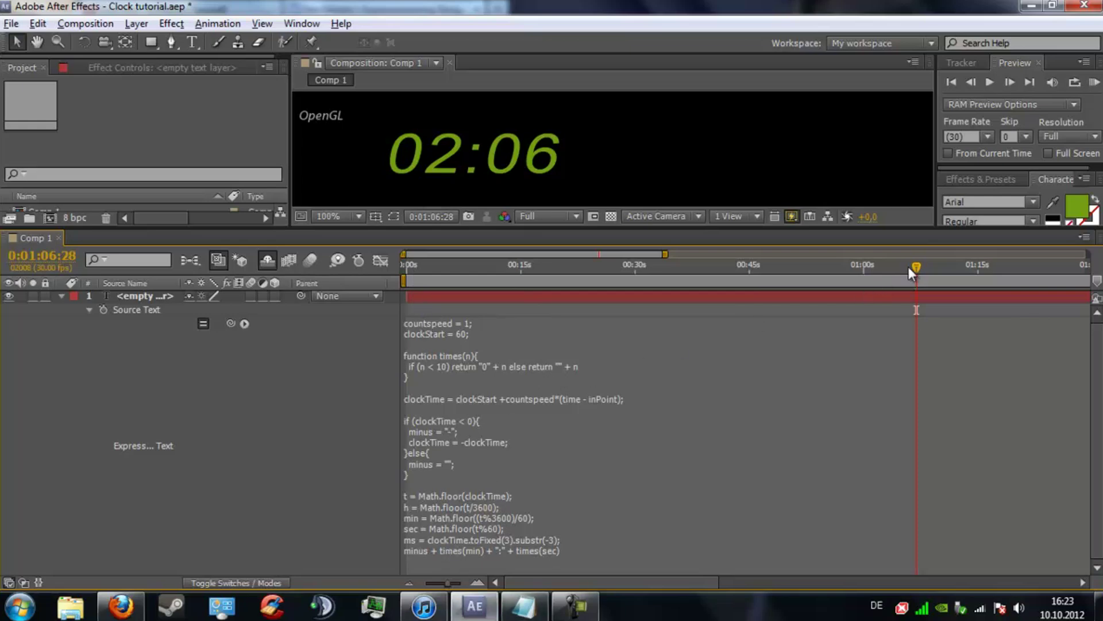
{"action": "left_click_drag", "start_coordinate": [920, 267], "coordinate": [837, 270]}
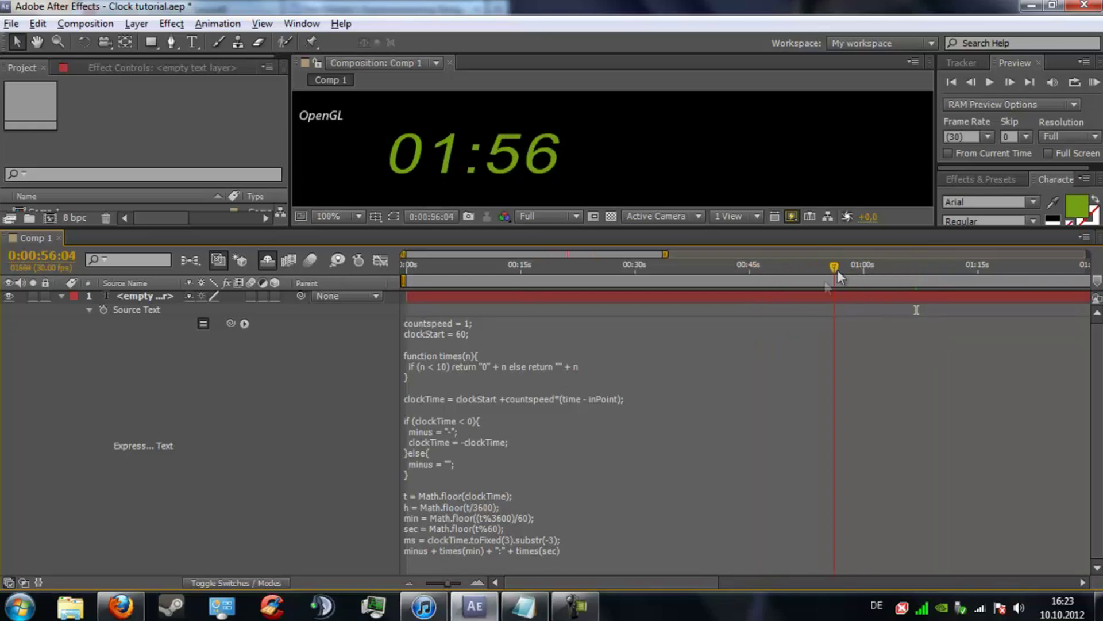
Step: Reopen the expression and select, then deselect, the min calculation line
{"action": "left_click", "coordinate": [490, 414]}
{"action": "left_click", "coordinate": [709, 509]}
{"action": "key", "text": "shift+Home"}
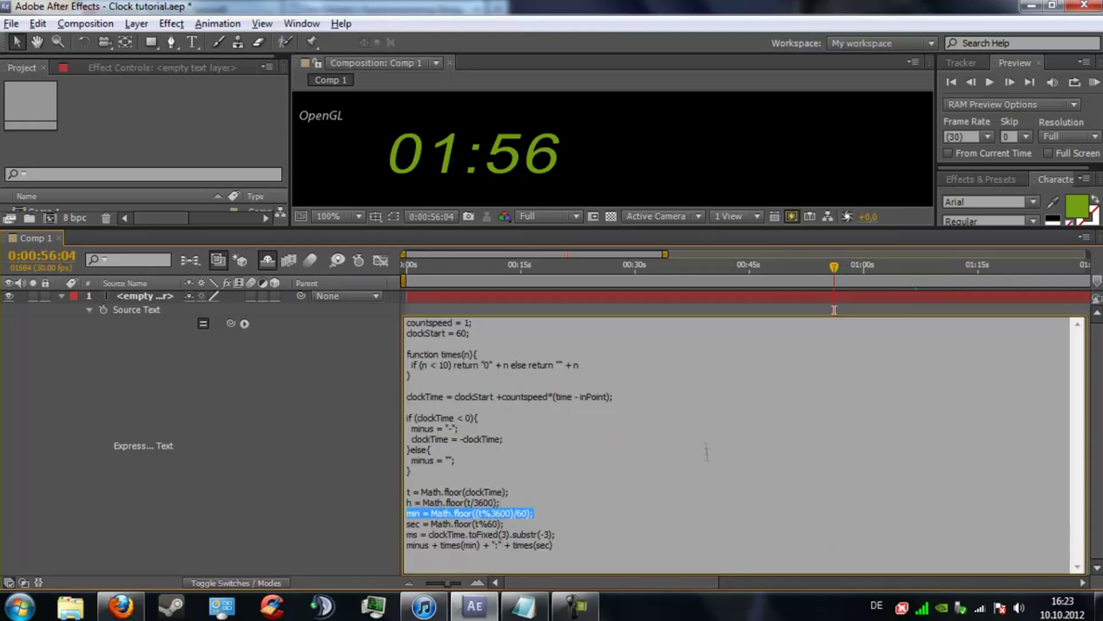
{"action": "left_click", "coordinate": [557, 517]}
Step: Paste the original clock expression back from Notepad and scrub to about 27 seconds (00:00:27.067)
{"action": "left_click", "coordinate": [523, 607]}
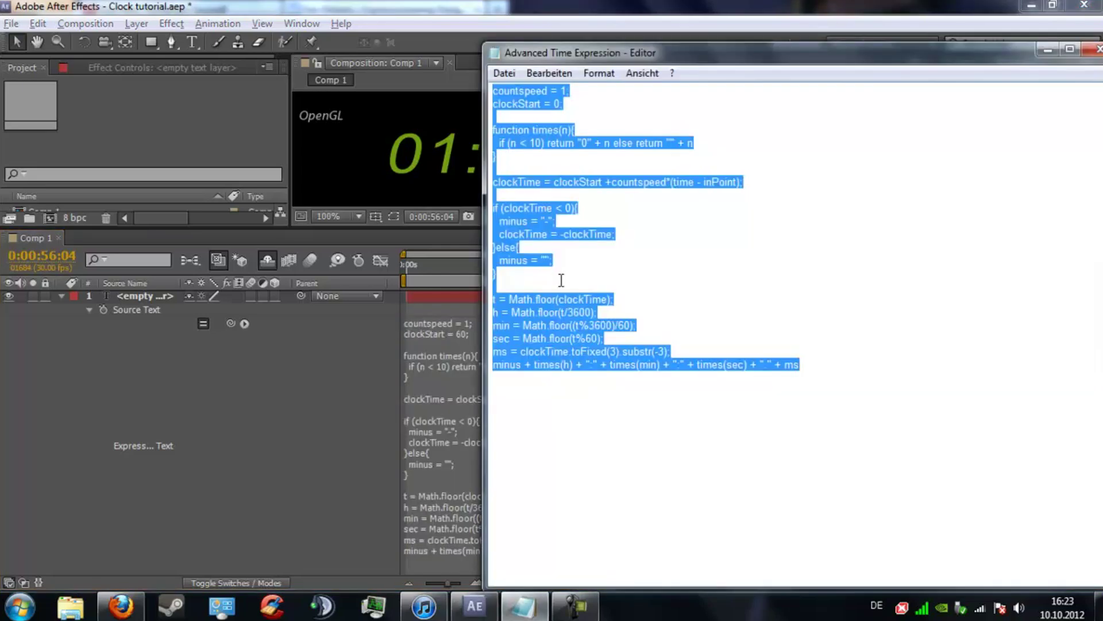
{"action": "left_click", "coordinate": [229, 407]}
{"action": "left_click", "coordinate": [584, 511]}
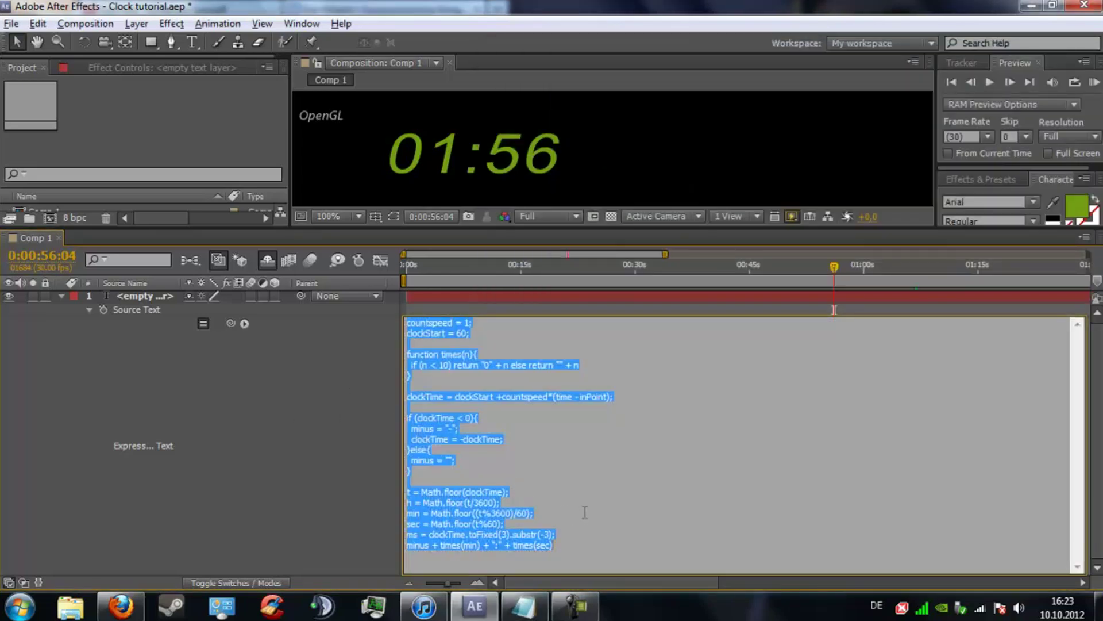
{"action": "type", "text": "countspeed = 1; clockStart = 0;  function times(n){   if (n < 10) return \"0\" + n else return \"\" + n }  clockTime = clockStart +countspeed*(time - inPoint);  if (clockTime < 0){   minus = \"-\";   clockTime = -clockTime; }else{   minus = \"\"; }  t = Math.floor(clockTime); h = Math.floor(t/3600); min = Math.floor((t%3600)/60); sec = Math.floor(t%60); ms = clockTime.toFixed(3).substr(-3); minus + times(h) + \":\" + times(min) + \":\" + times(sec) + \".\" + ms"}
{"action": "left_click", "coordinate": [376, 459]}
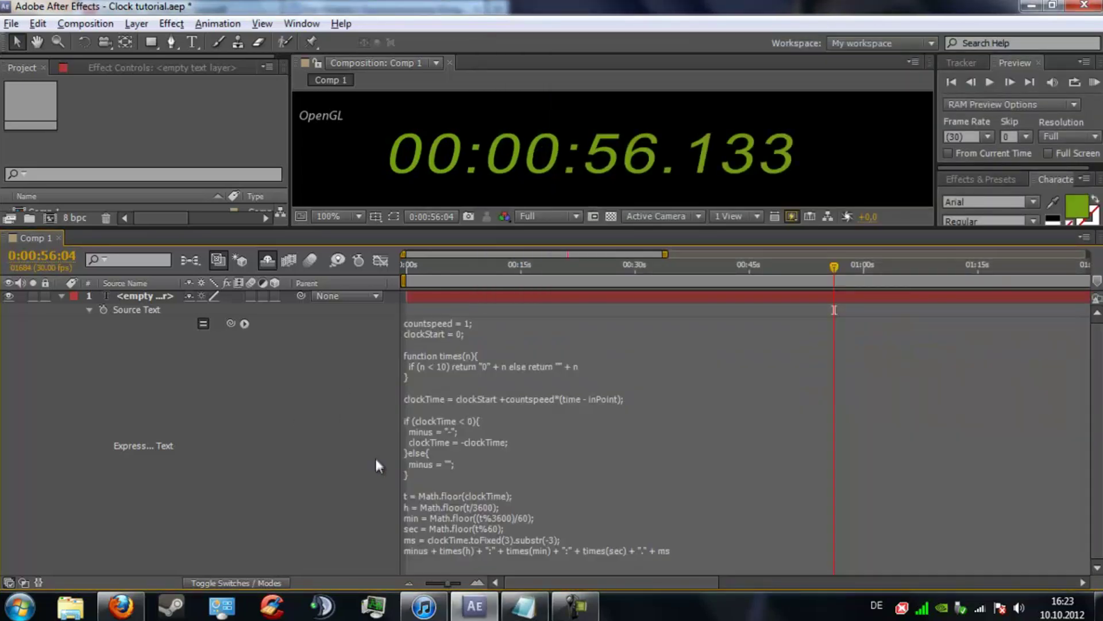
{"action": "left_click_drag", "start_coordinate": [835, 280], "coordinate": [614, 286]}
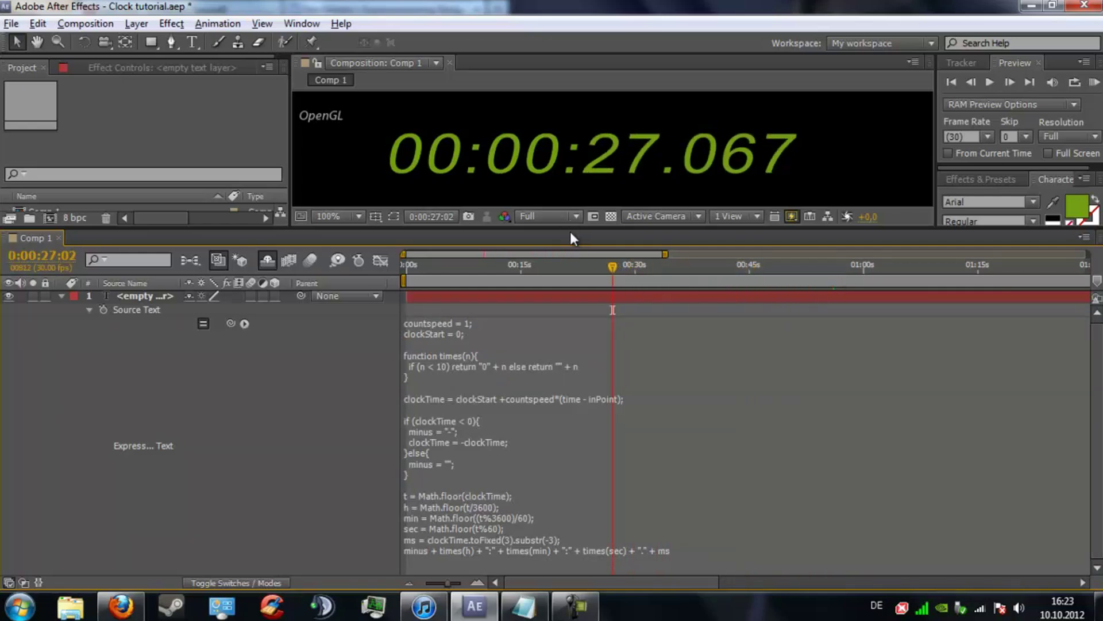
{"action": "left_click_drag", "start_coordinate": [571, 230], "coordinate": [562, 475]}
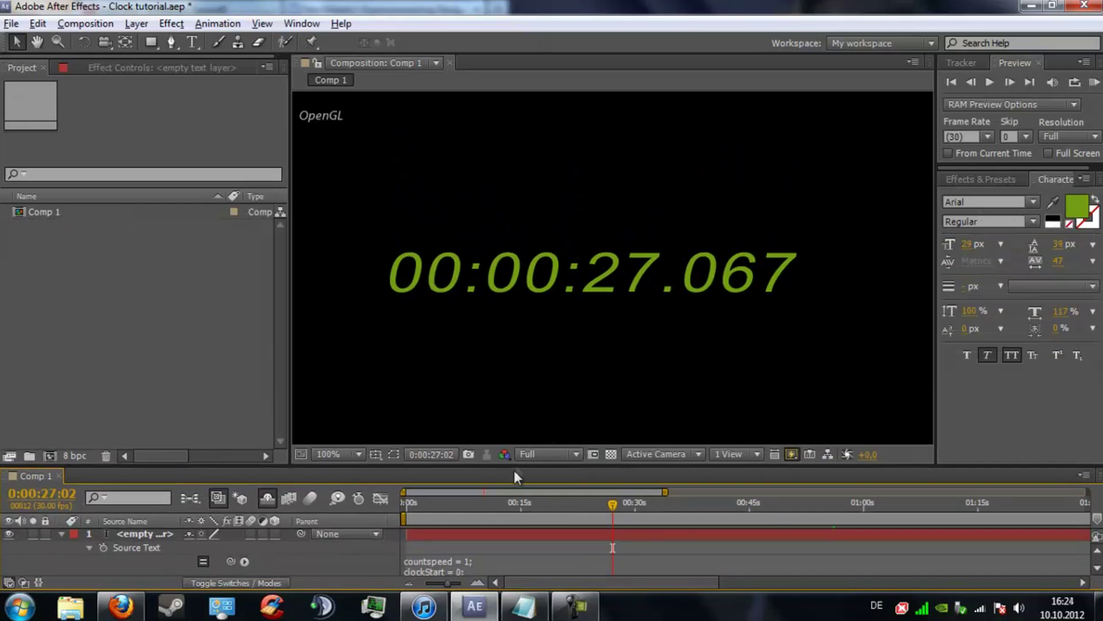
Step: Try a dark blue text fill in the colour picker, then cancel it
{"action": "left_click", "coordinate": [1078, 206]}
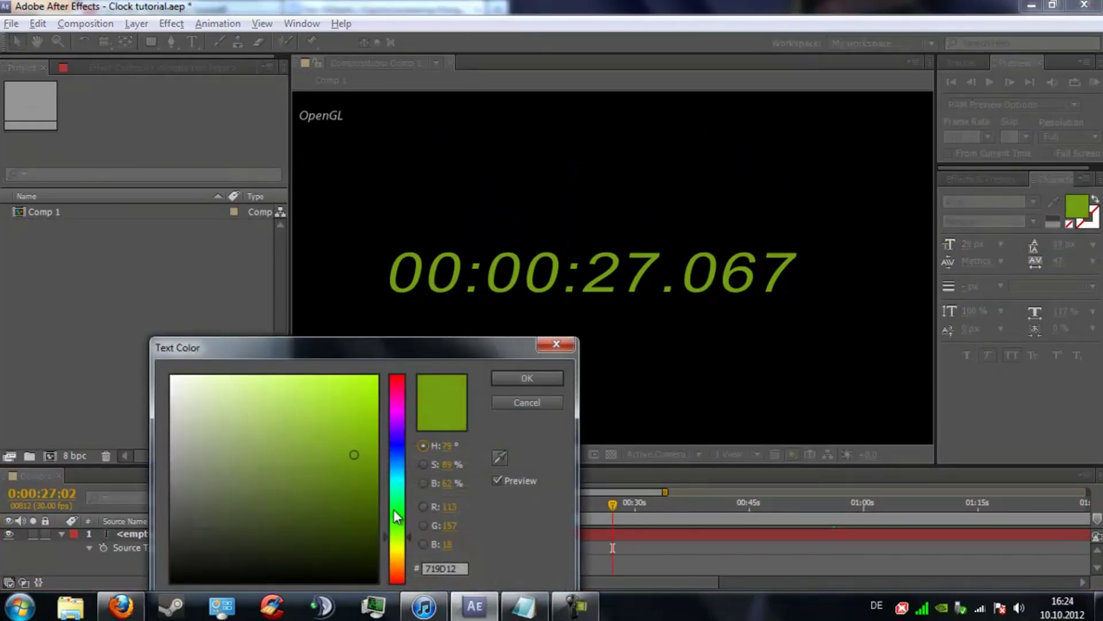
{"action": "left_click_drag", "start_coordinate": [395, 516], "coordinate": [395, 442]}
{"action": "left_click_drag", "start_coordinate": [352, 494], "coordinate": [339, 493]}
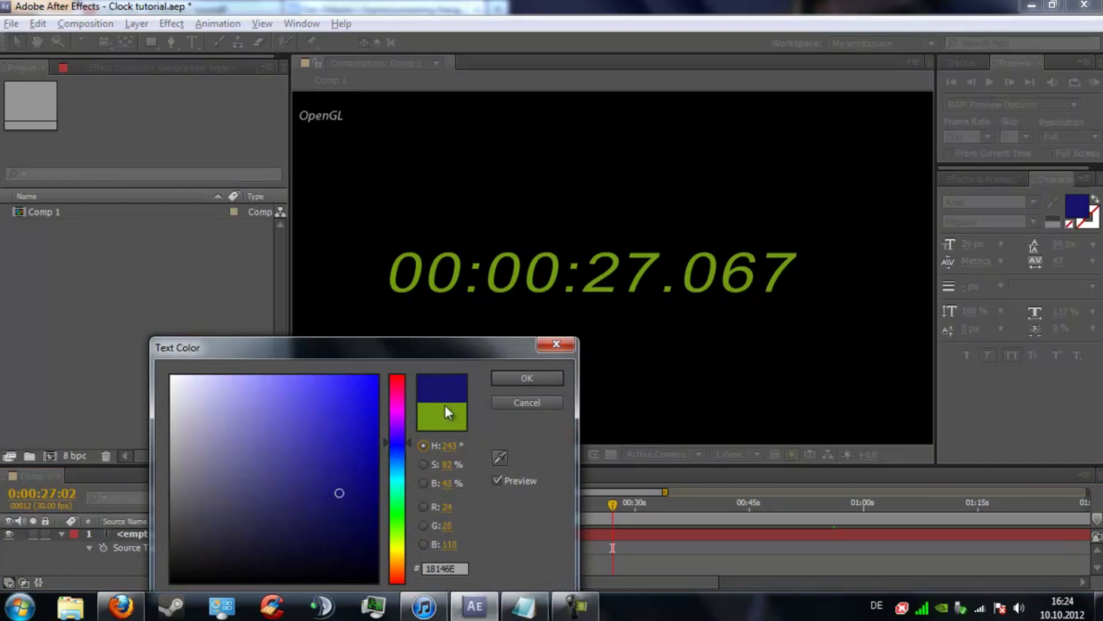
{"action": "left_click", "coordinate": [554, 344]}
Step: Select the timer layer and set its text fill colour to blue 0E418E
{"action": "left_click", "coordinate": [152, 537]}
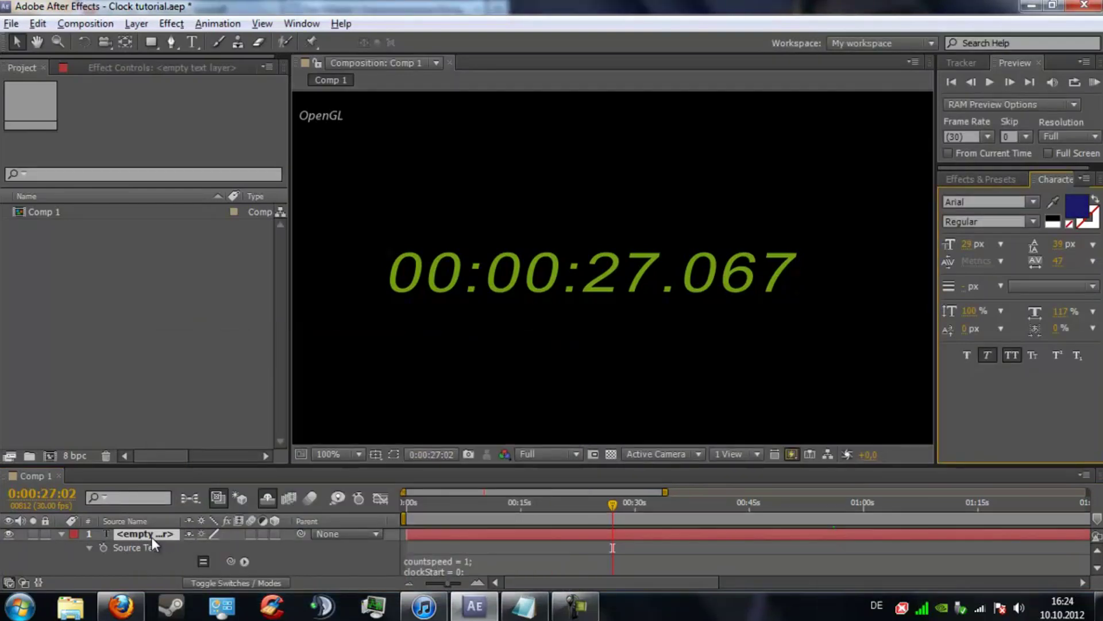
{"action": "left_click", "coordinate": [1082, 203]}
{"action": "left_click", "coordinate": [397, 435]}
{"action": "left_click_drag", "start_coordinate": [333, 464], "coordinate": [379, 462]}
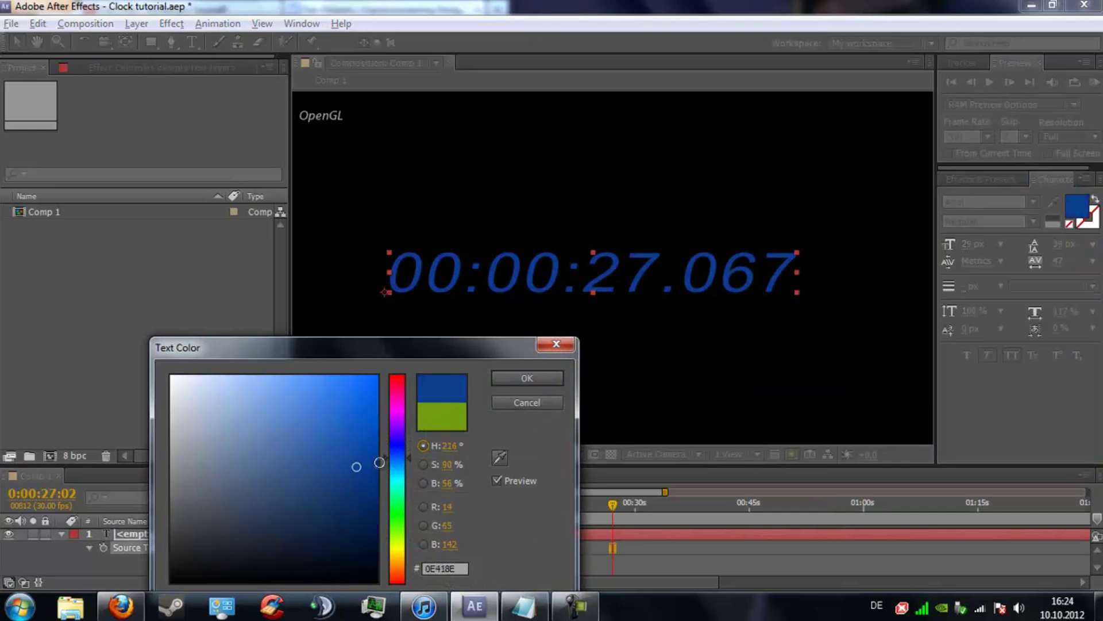
{"action": "left_click", "coordinate": [361, 446]}
{"action": "left_click", "coordinate": [527, 378]}
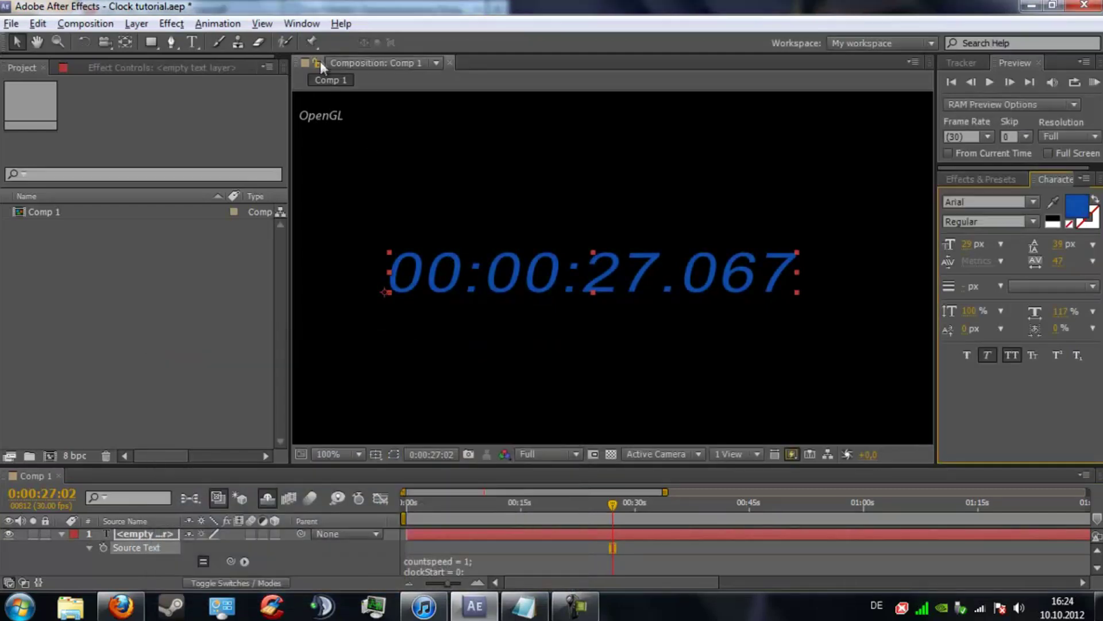
{"action": "left_click", "coordinate": [144, 24]}
Step: Apply Bevel and Emboss to the blue timer and add a CC Vector Blur effect
{"action": "mouse_move", "coordinate": [431, 388]}
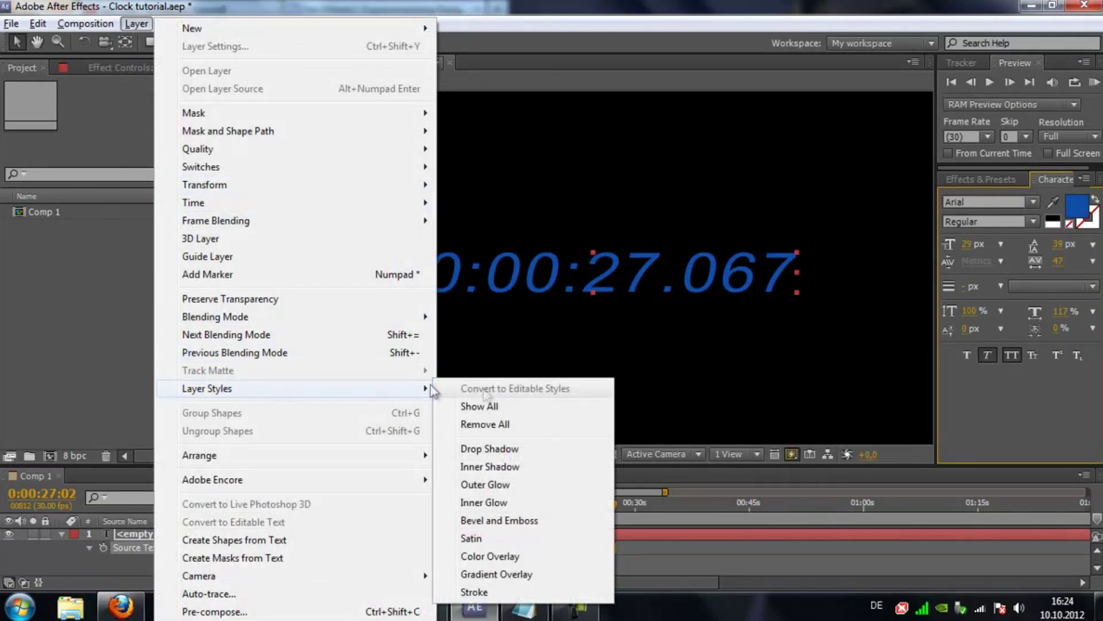
{"action": "left_click", "coordinate": [528, 520]}
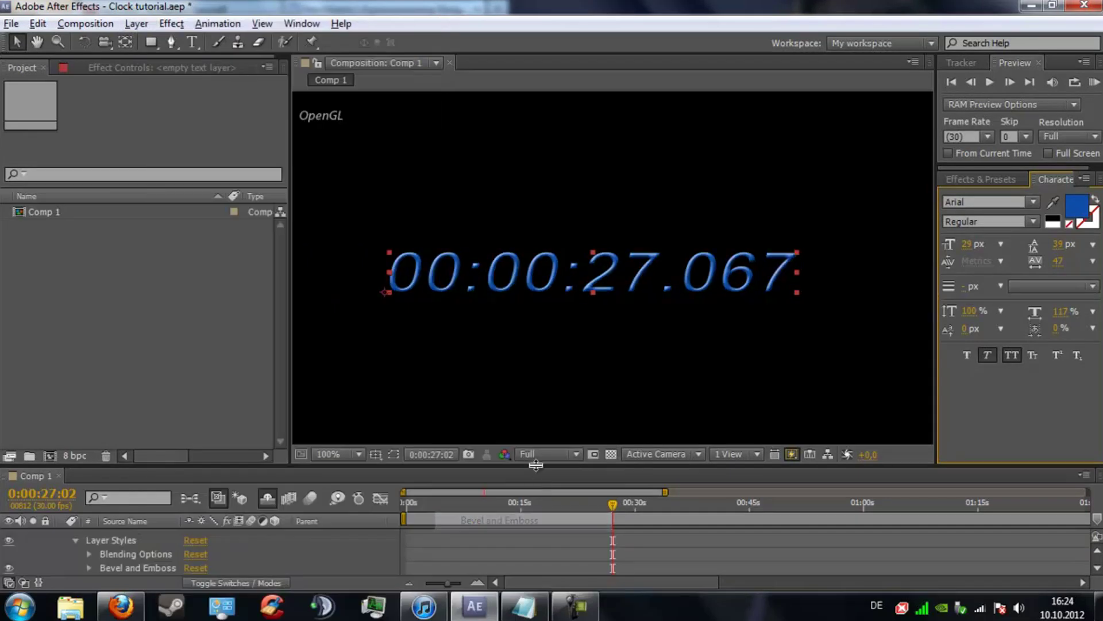
{"action": "left_click", "coordinate": [171, 23]}
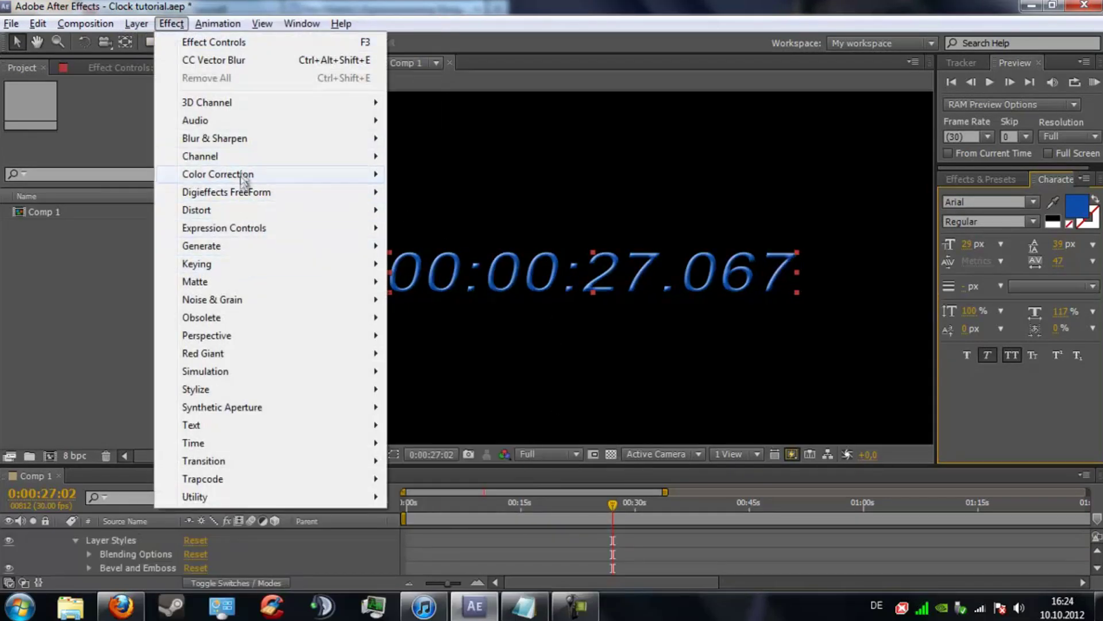
{"action": "mouse_move", "coordinate": [242, 149]}
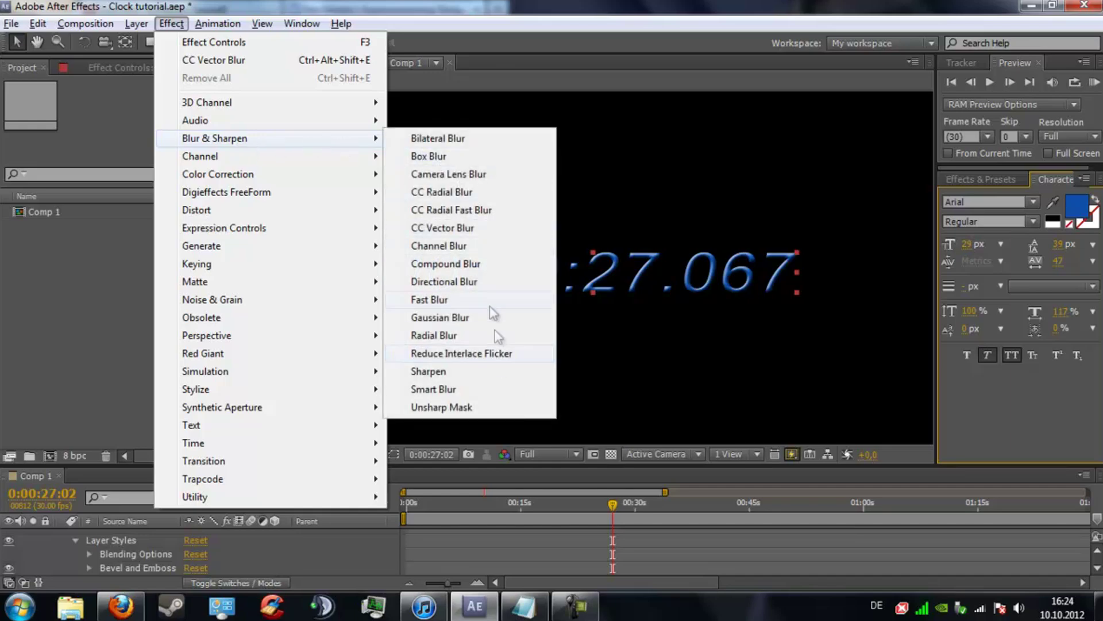
{"action": "left_click", "coordinate": [477, 228]}
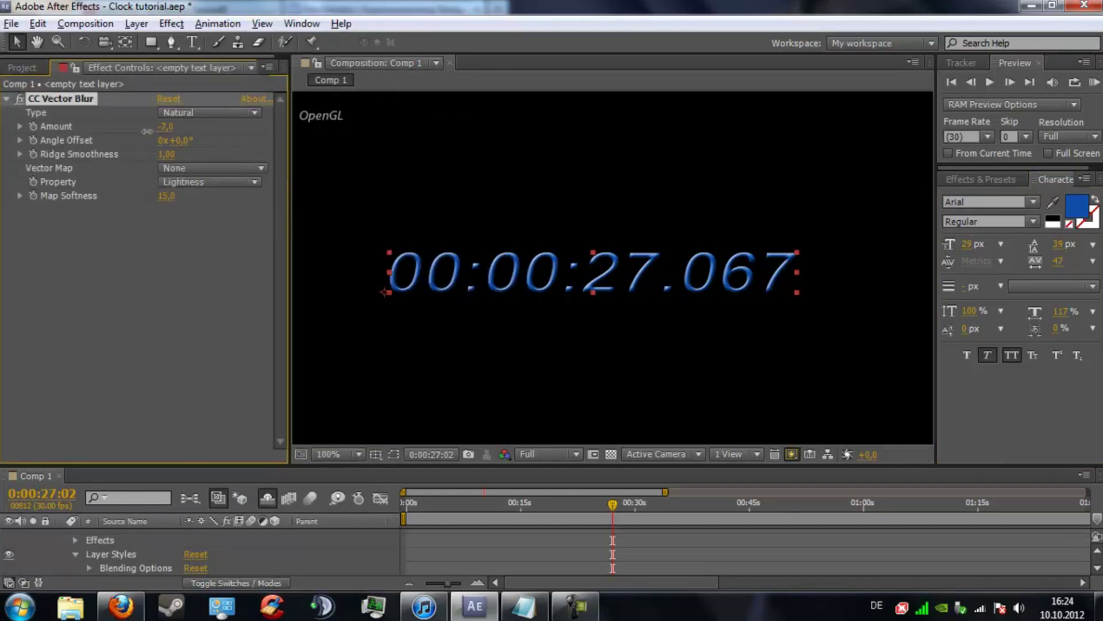
Step: Set the CC Vector Blur Amount to 15 and preview the timer across the timeline
{"action": "left_click_drag", "start_coordinate": [147, 131], "coordinate": [138, 131]}
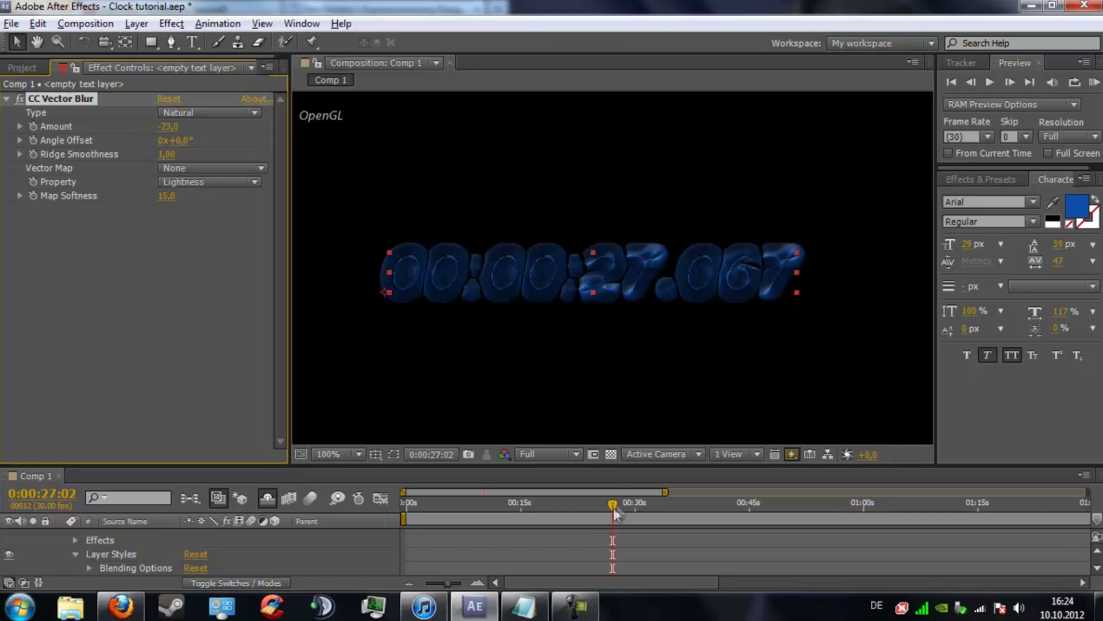
{"action": "left_click_drag", "start_coordinate": [613, 507], "coordinate": [644, 507]}
{"action": "left_click", "coordinate": [169, 127]}
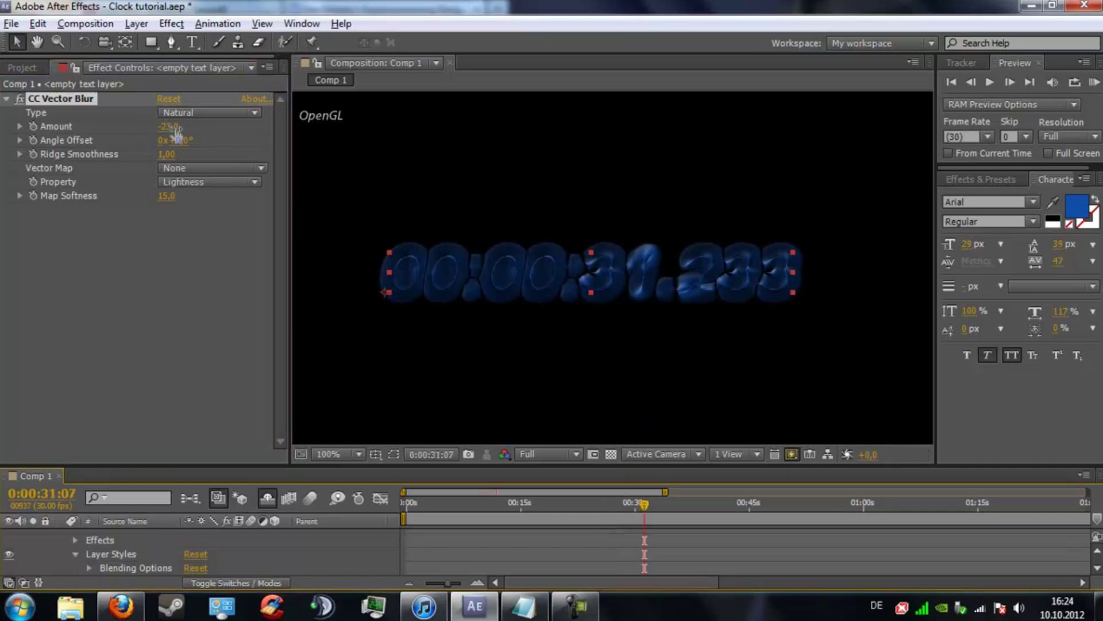
{"action": "type", "text": "15"}
{"action": "key", "text": "Return"}
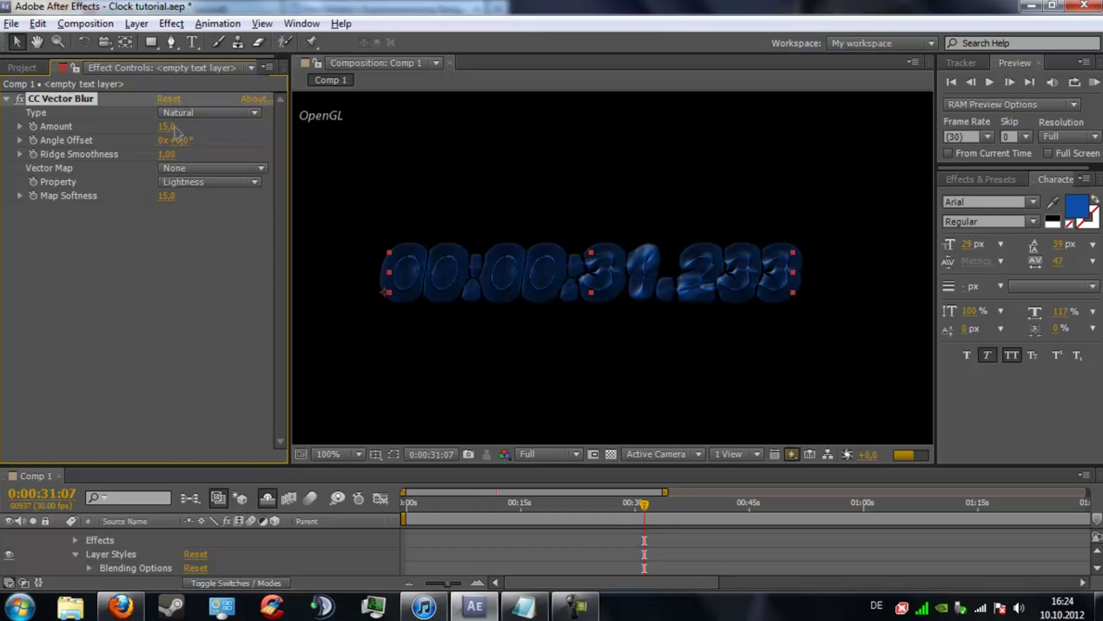
{"action": "left_click_drag", "start_coordinate": [646, 507], "coordinate": [575, 509]}
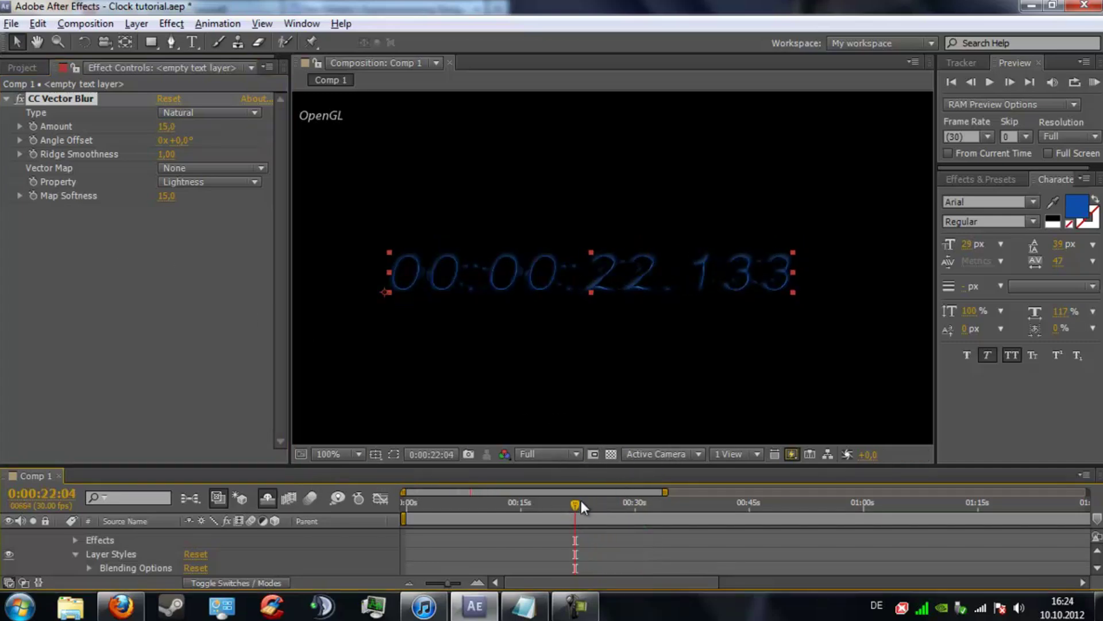
{"action": "left_click_drag", "start_coordinate": [538, 510], "coordinate": [699, 523]}
{"action": "left_click_drag", "start_coordinate": [398, 470], "coordinate": [394, 300]}
{"action": "scroll", "coordinate": [186, 483], "scroll_direction": "up", "scroll_amount": 2}
Step: Collapse and hide the timer layer, show the end-card text layer, and preview it
{"action": "scroll", "coordinate": [186, 478], "scroll_direction": "up", "scroll_amount": 1}
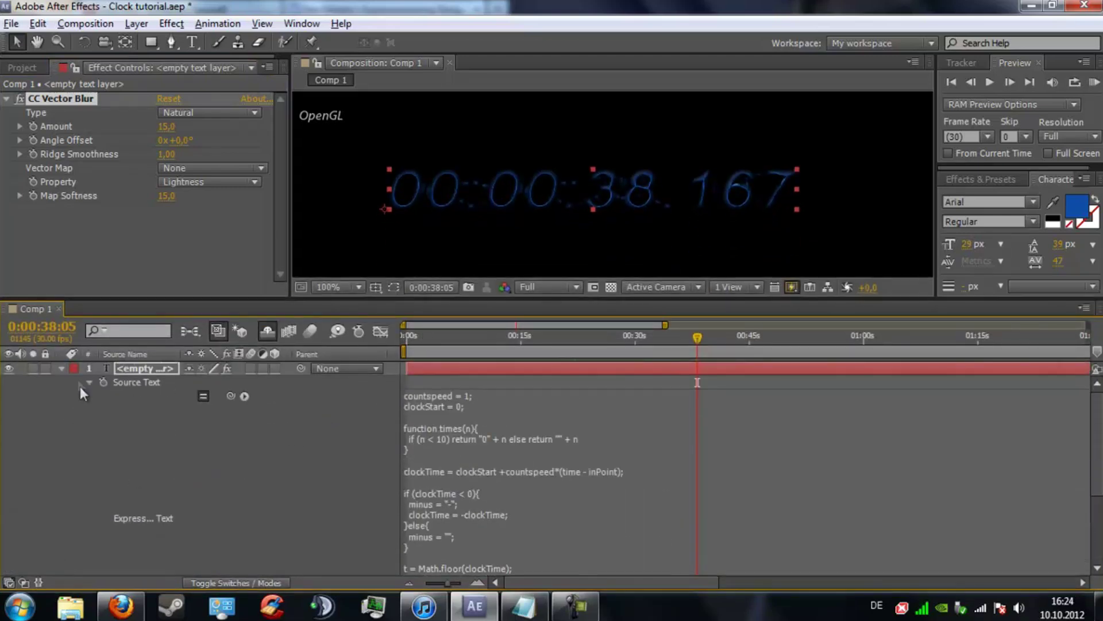
{"action": "left_click", "coordinate": [61, 369]}
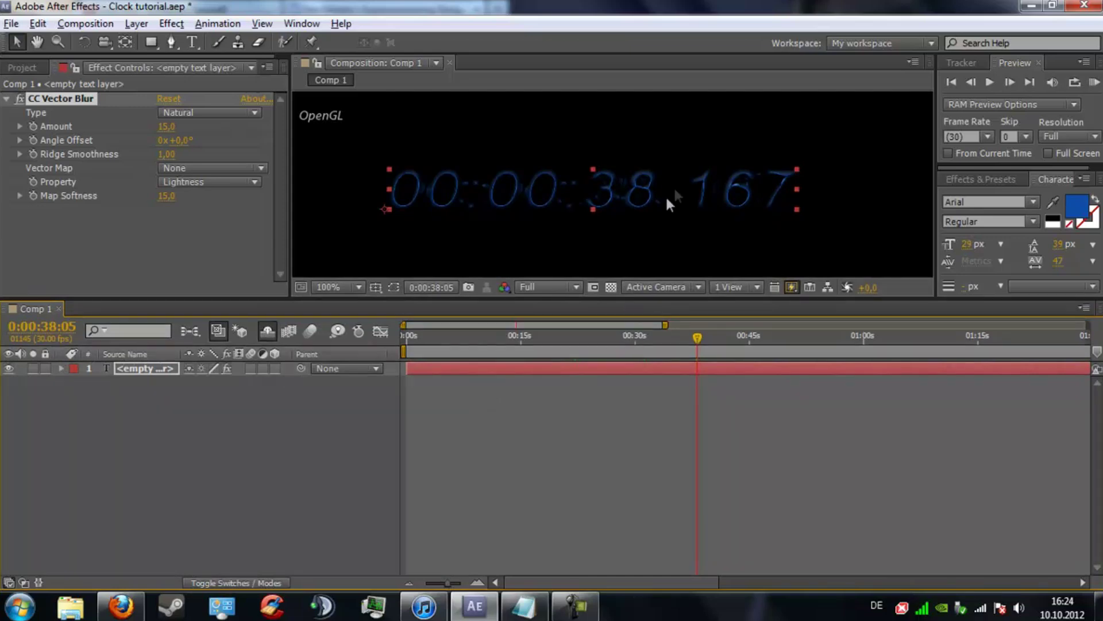
{"action": "left_click_drag", "start_coordinate": [571, 297], "coordinate": [551, 426]}
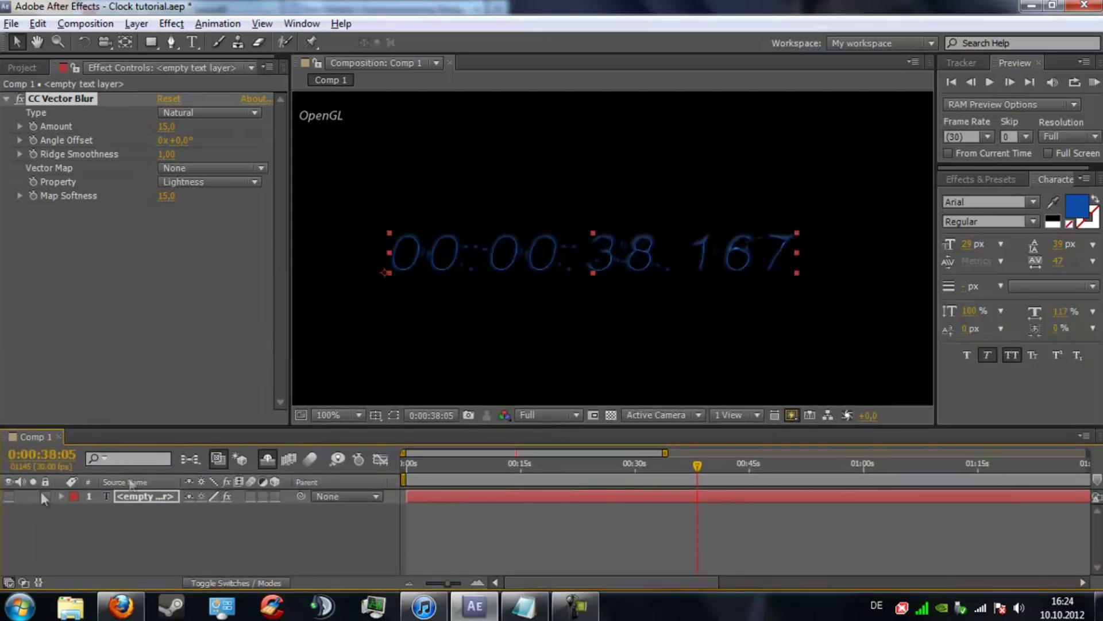
{"action": "left_click", "coordinate": [266, 460]}
{"action": "left_click", "coordinate": [9, 510]}
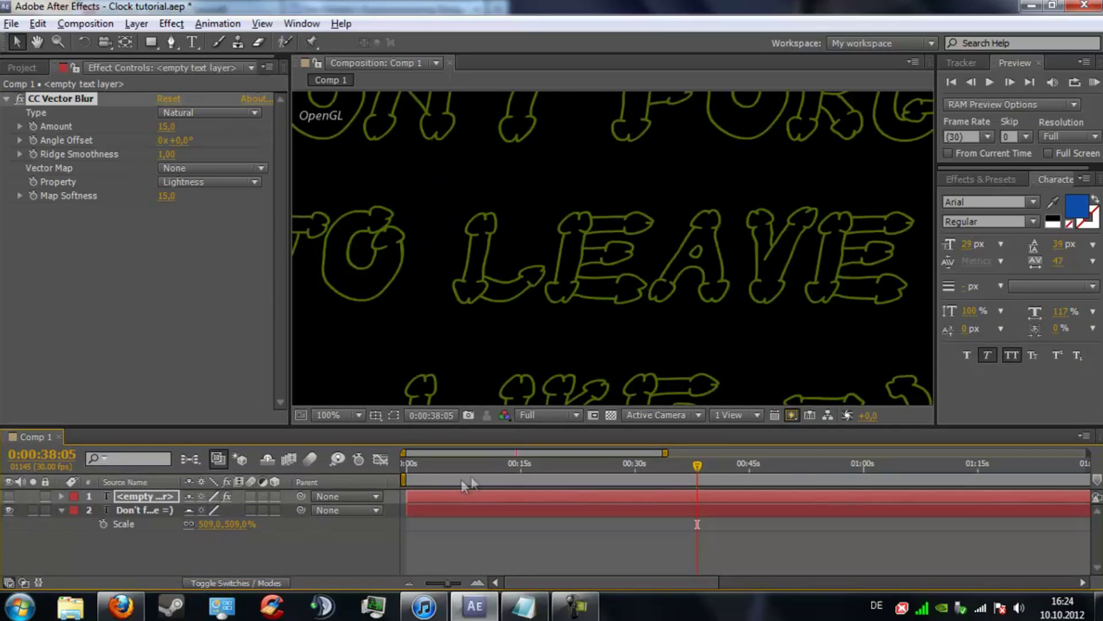
{"action": "scroll", "coordinate": [580, 328], "scroll_direction": "down", "scroll_amount": 2}
{"action": "mouse_move", "coordinate": [695, 468]}
{"action": "left_mouse_down"}
{"action": "mouse_move", "coordinate": [458, 478]}
{"action": "mouse_move", "coordinate": [708, 481]}
{"action": "left_mouse_up"}
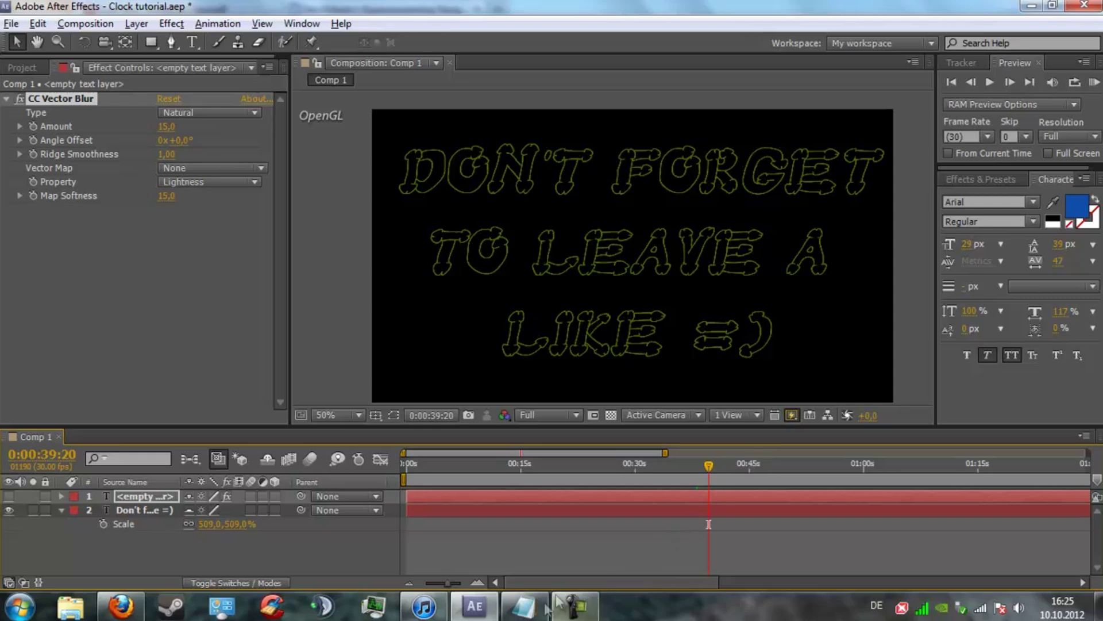
{"action": "left_click", "coordinate": [523, 606]}
Step: Select the Advanced Time Expression code in Notepad and save the file via Datei > Speichern
{"action": "left_click_drag", "start_coordinate": [748, 43], "coordinate": [747, 54]}
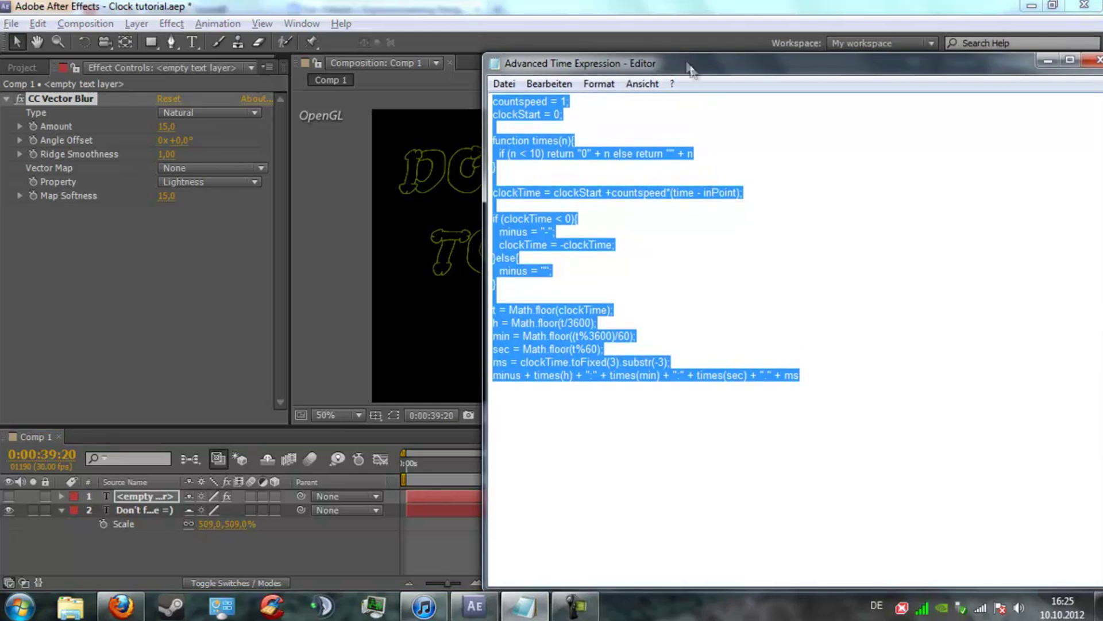
{"action": "left_click", "coordinate": [806, 236]}
{"action": "left_click_drag", "start_coordinate": [905, 389], "coordinate": [472, 132]}
{"action": "left_click", "coordinate": [504, 83]}
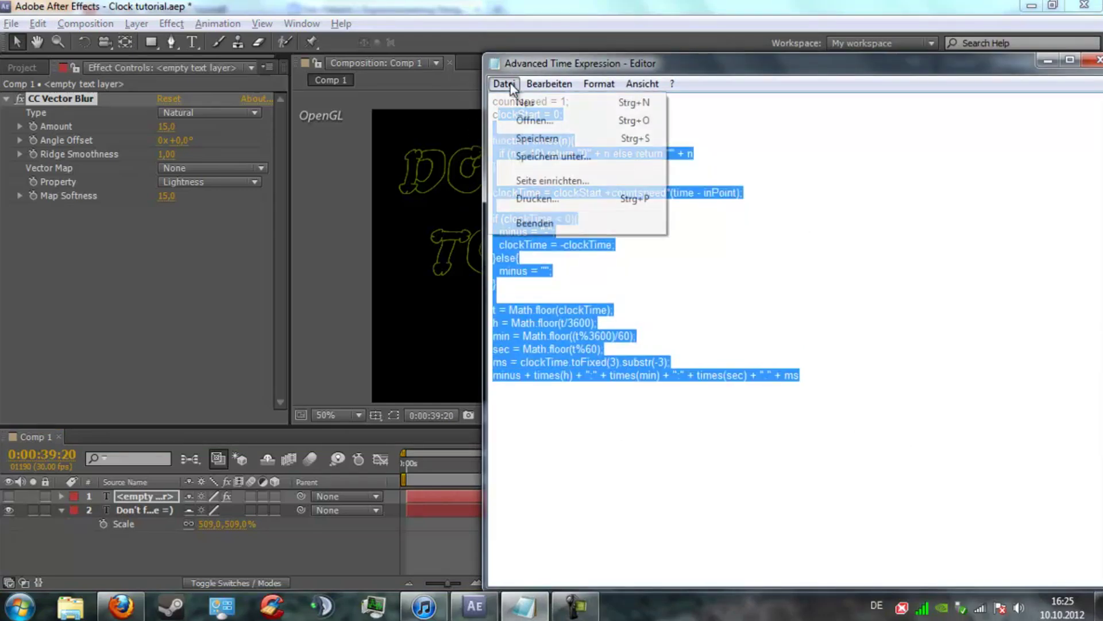
{"action": "left_click", "coordinate": [536, 138]}
{"action": "left_click", "coordinate": [879, 282]}
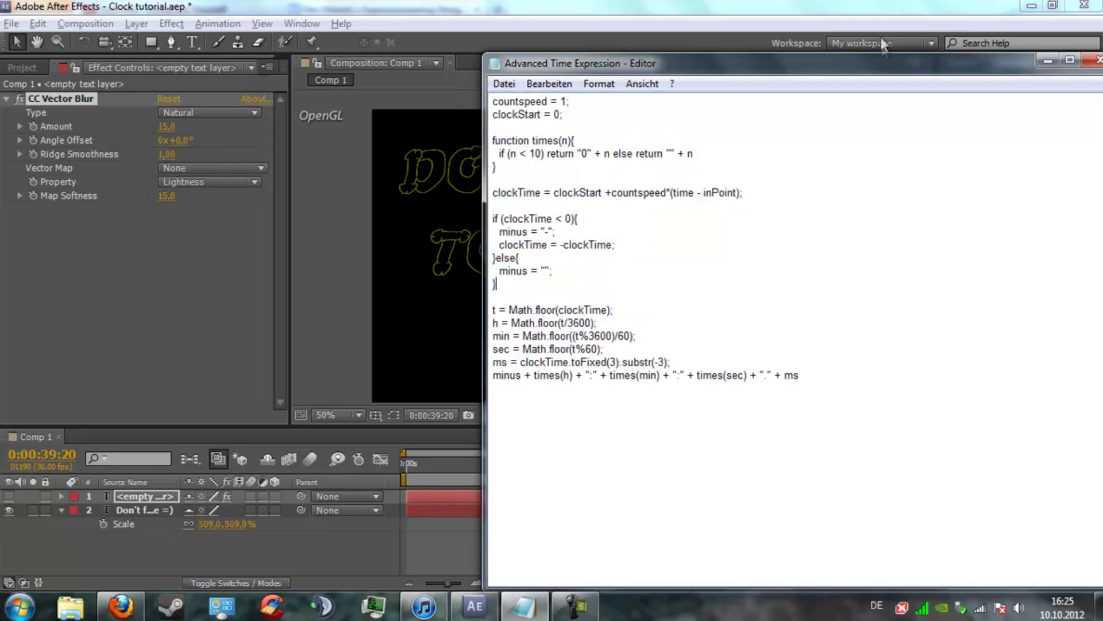